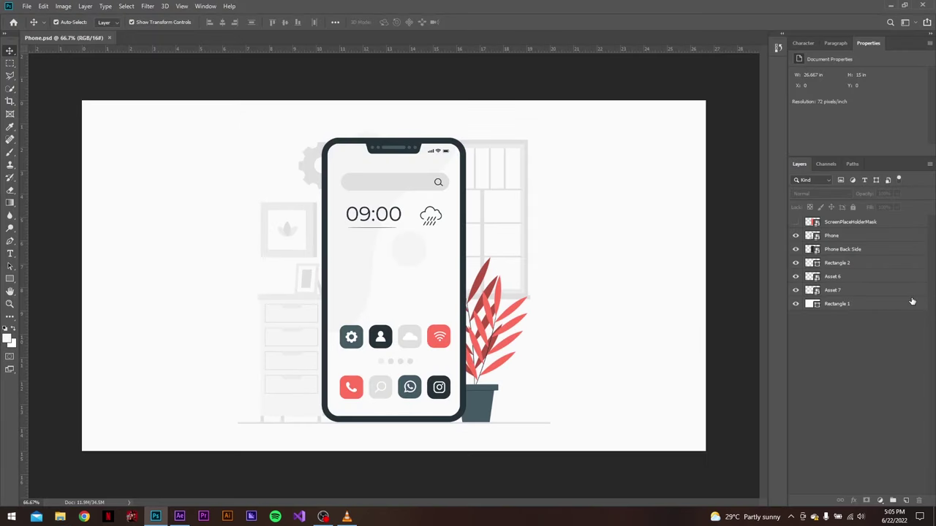
Toggle each Phone.psd layer's visibility off and on to check its contents.
{"action": "left_click", "coordinate": [795, 235]}
{"action": "left_click", "coordinate": [796, 235]}
{"action": "left_click", "coordinate": [796, 249]}
{"action": "left_click", "coordinate": [795, 250]}
{"action": "left_click", "coordinate": [796, 262]}
{"action": "left_click", "coordinate": [795, 262]}
{"action": "left_click", "coordinate": [795, 276]}
{"action": "left_click", "coordinate": [795, 276]}
{"action": "left_click", "coordinate": [795, 290]}
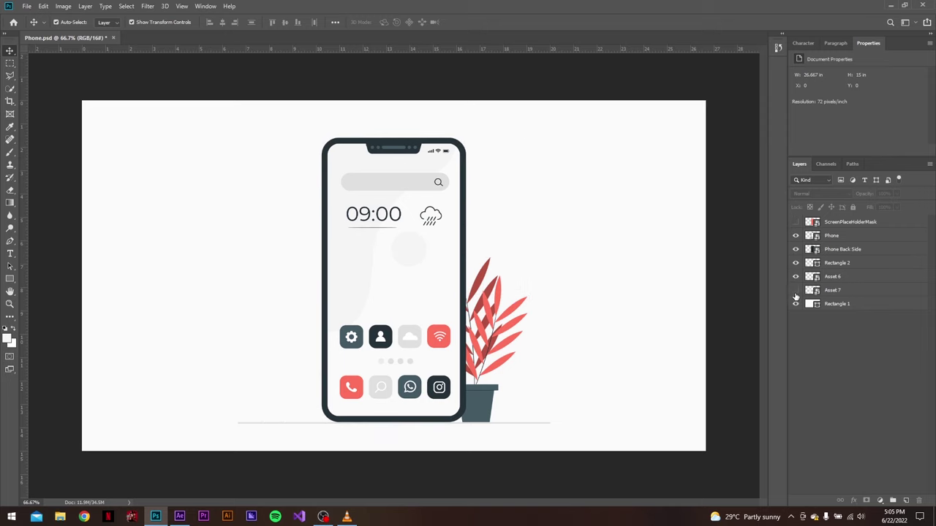
{"action": "left_click", "coordinate": [795, 290]}
{"action": "left_click", "coordinate": [795, 304]}
{"action": "left_click", "coordinate": [796, 303]}
Test-move the phone and room artwork, undo the moves, and toggle ScreenPlaceHolderMask on and off.
{"action": "left_click_drag", "start_coordinate": [410, 256], "coordinate": [703, 258]}
{"action": "left_click_drag", "start_coordinate": [431, 269], "coordinate": [252, 310]}
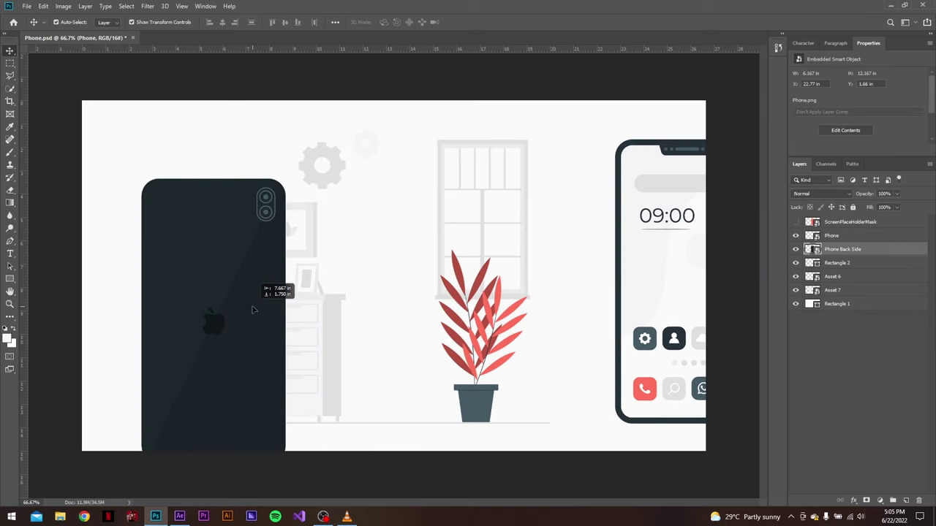
{"action": "left_click_drag", "start_coordinate": [455, 226], "coordinate": [514, 194]}
{"action": "left_click_drag", "start_coordinate": [476, 412], "coordinate": [493, 387]}
{"action": "key", "text": "ctrl+z"}
{"action": "key", "text": "ctrl+z"}
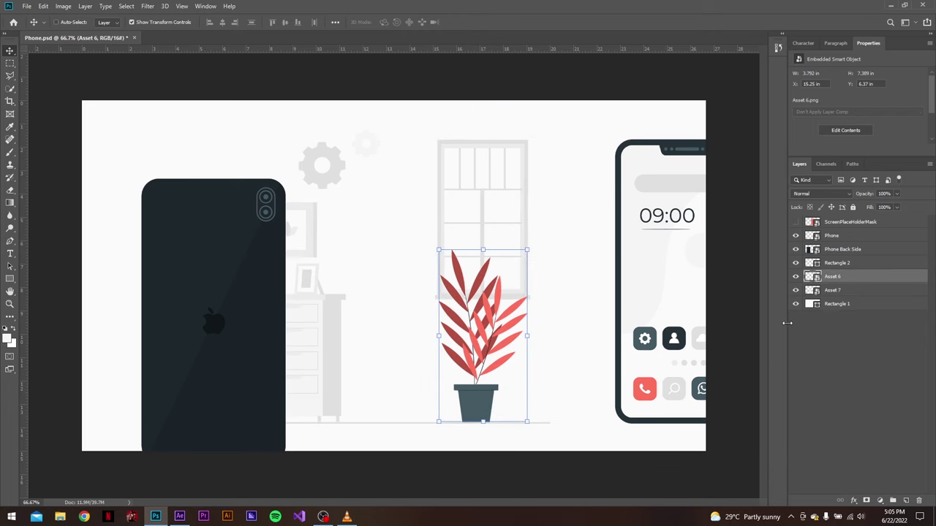
{"action": "key", "text": "ctrl+z"}
{"action": "key", "text": "ctrl+z"}
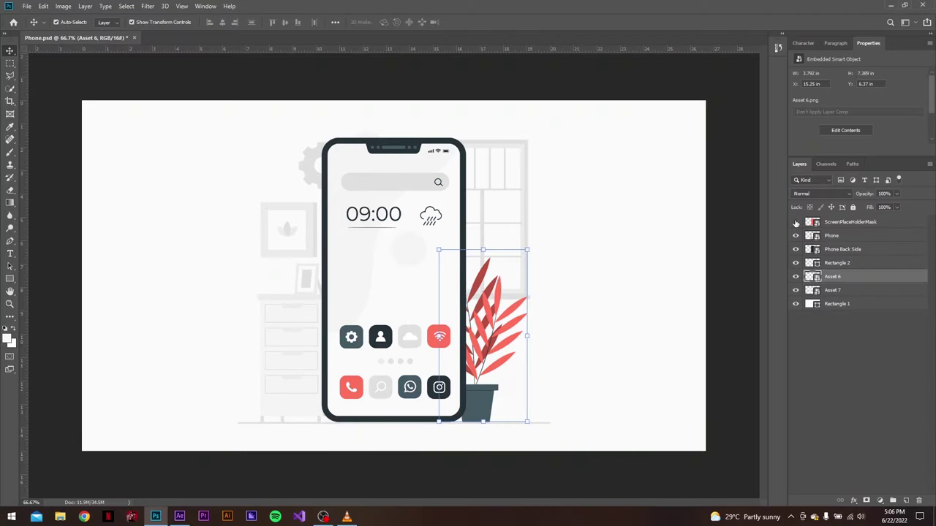
{"action": "left_click", "coordinate": [795, 222]}
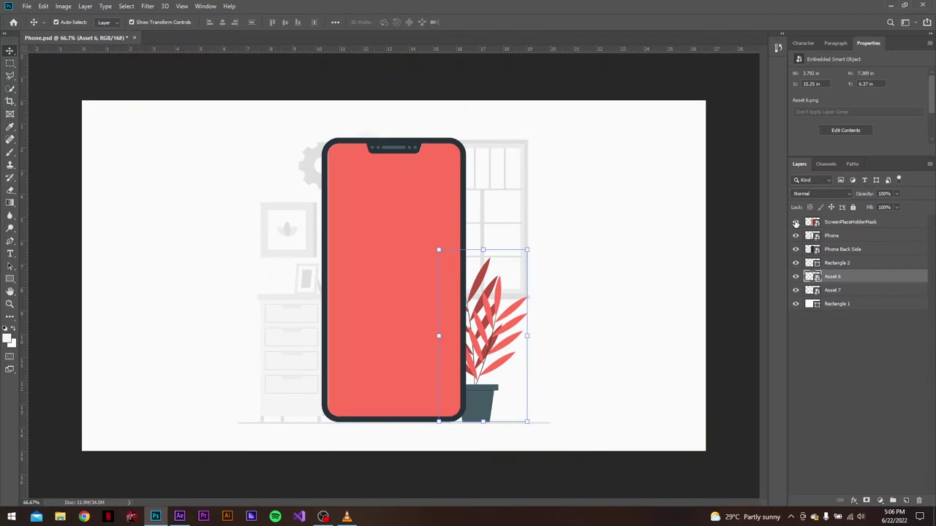
{"action": "left_click", "coordinate": [796, 222]}
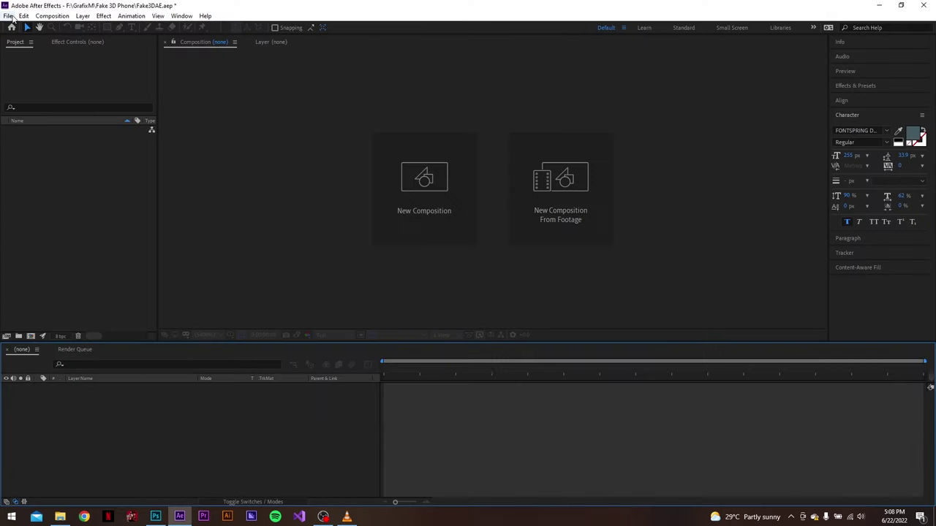
Import Phone.psd with Import Kind set to Composition - Retain Layer Sizes.
{"action": "left_click", "coordinate": [8, 16]}
{"action": "mouse_move", "coordinate": [130, 155]}
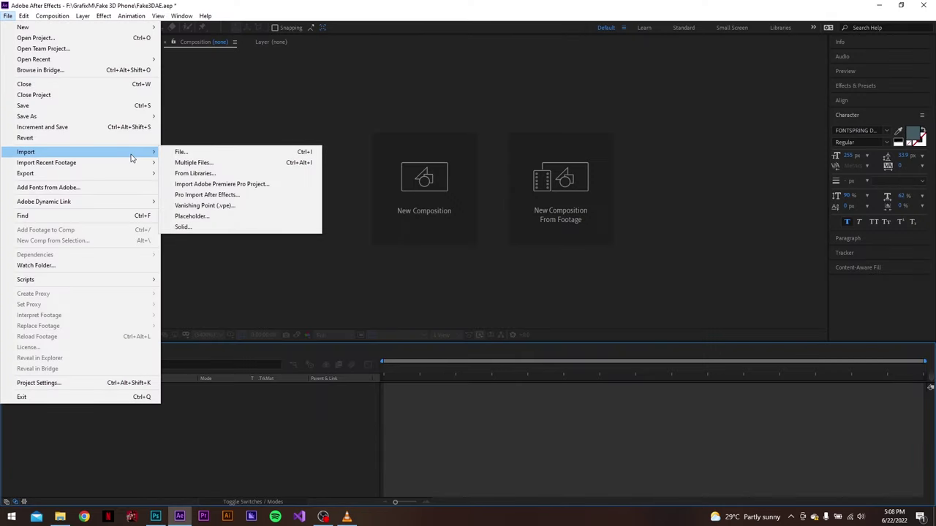
{"action": "left_click", "coordinate": [189, 154]}
{"action": "left_click", "coordinate": [110, 113]}
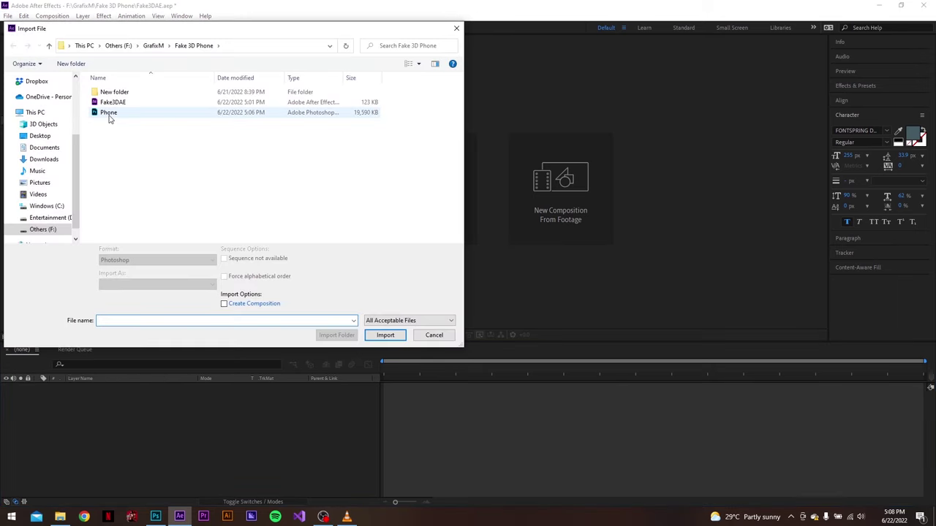
{"action": "left_click", "coordinate": [377, 329]}
{"action": "left_click", "coordinate": [417, 163]}
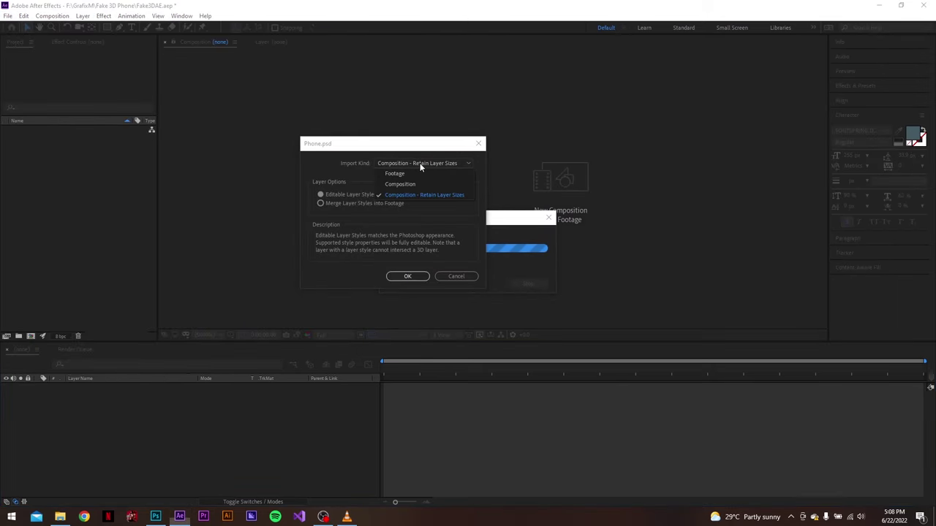
{"action": "left_click", "coordinate": [435, 194]}
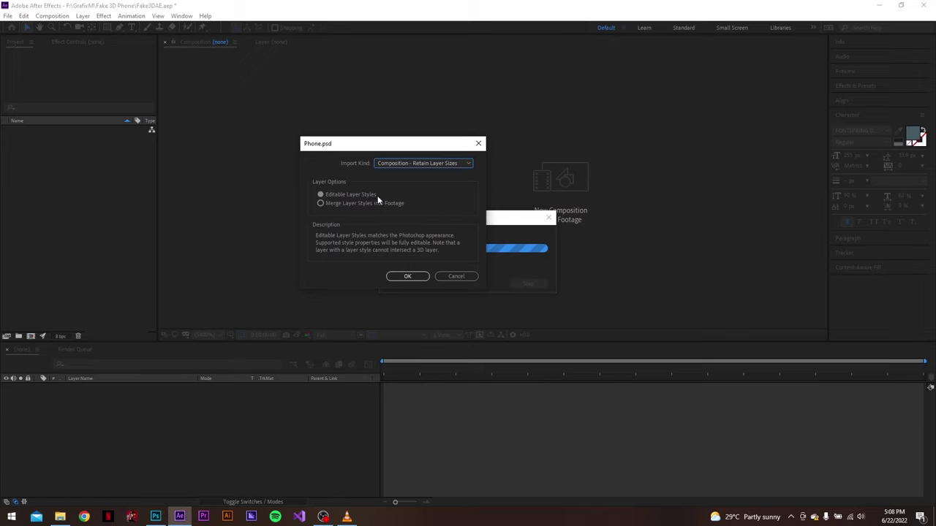
{"action": "left_click", "coordinate": [407, 276]}
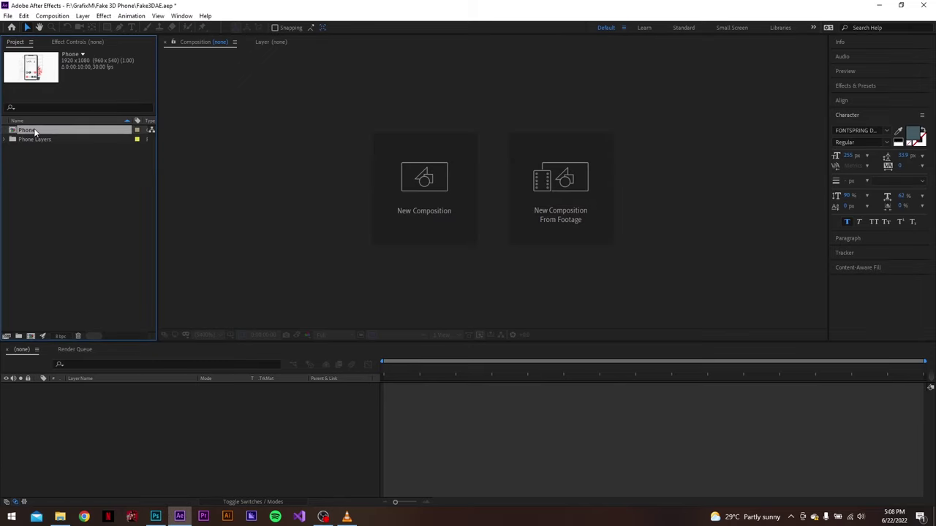
Open the Phone comp and hide Rectangle 2, Asset 6, Asset 7 and Rectangle 1.
{"action": "double_click", "coordinate": [34, 129]}
{"action": "left_click", "coordinate": [92, 395]}
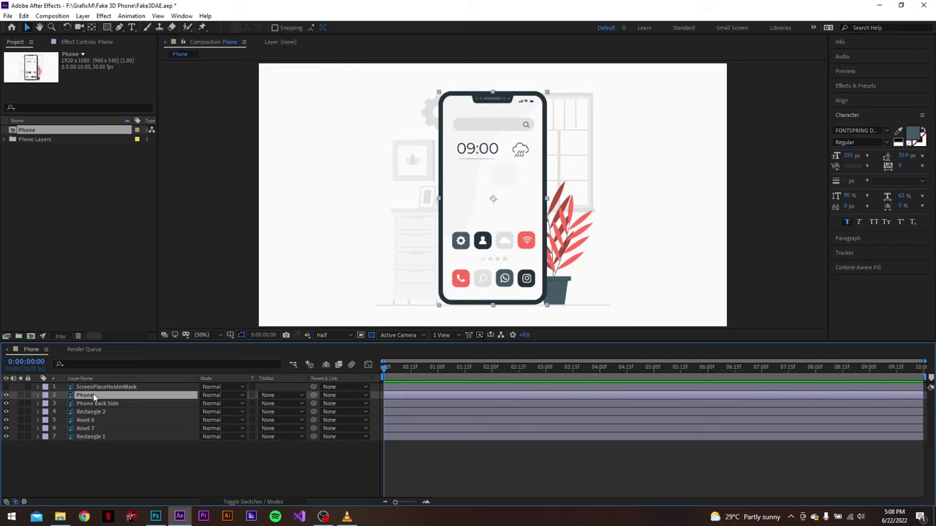
{"action": "left_click", "coordinate": [96, 404]}
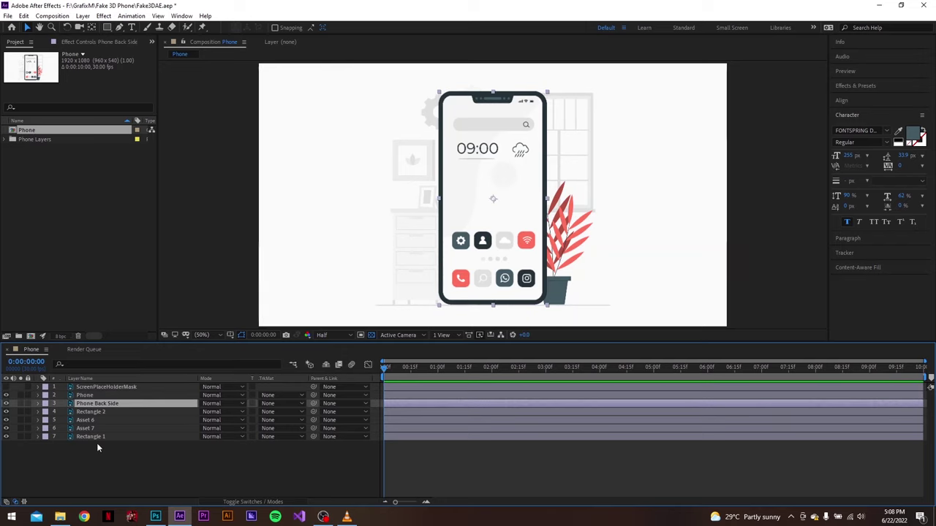
{"action": "left_click_drag", "start_coordinate": [97, 447], "coordinate": [83, 415]}
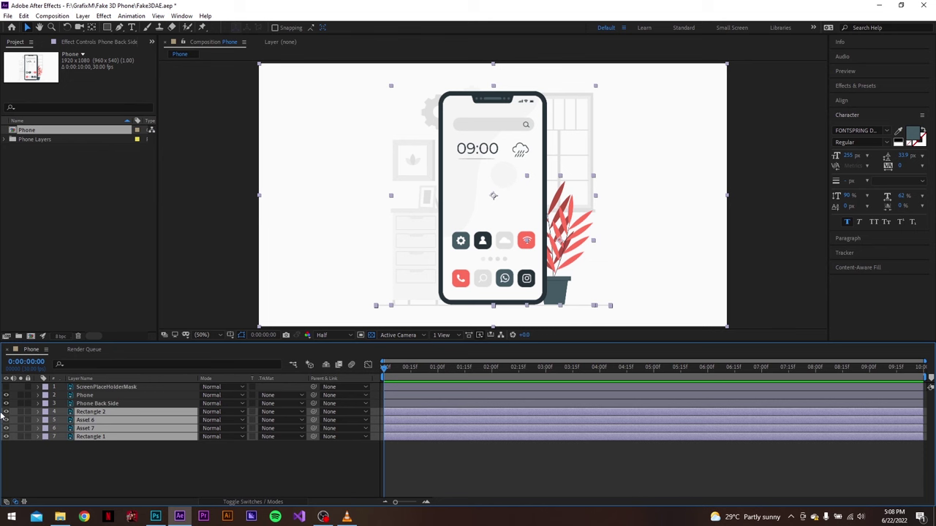
{"action": "left_click", "coordinate": [7, 413]}
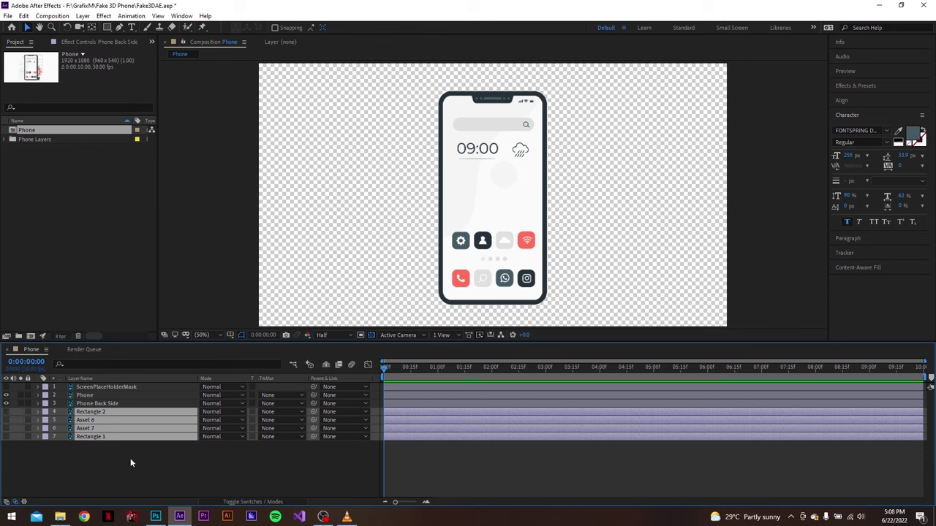
{"action": "left_click", "coordinate": [130, 462]}
{"action": "left_click", "coordinate": [89, 396]}
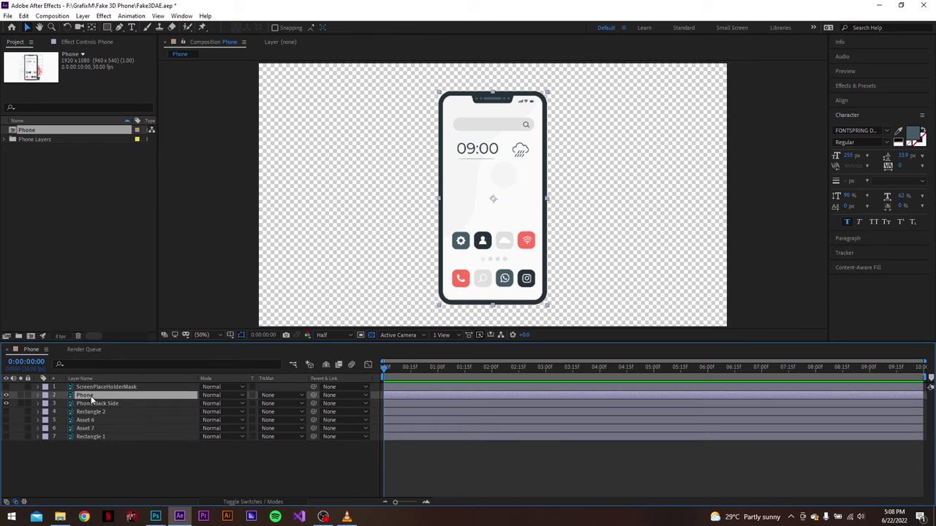
Duplicate the Phone layer and pre-compose the copy as 'Font Front' with all attributes moved.
{"action": "left_click", "coordinate": [24, 15]}
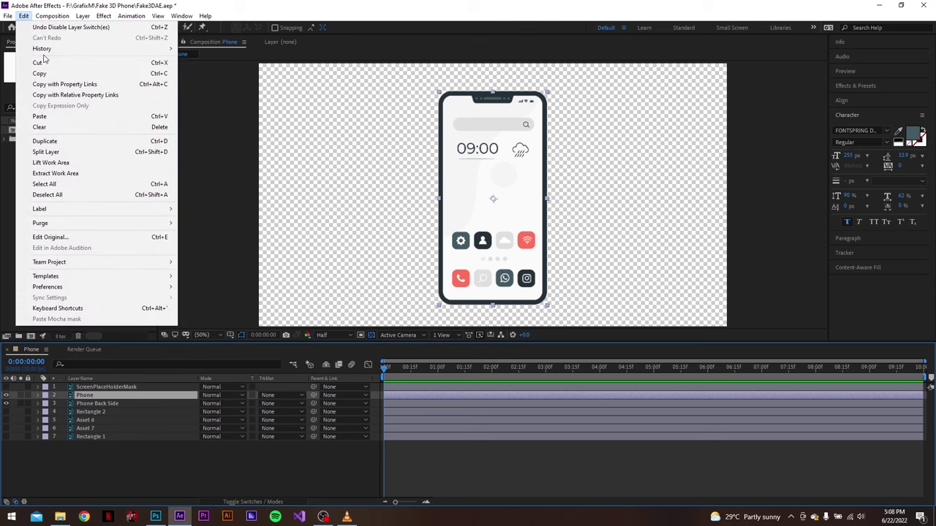
{"action": "left_click", "coordinate": [124, 142]}
{"action": "right_click", "coordinate": [95, 396]}
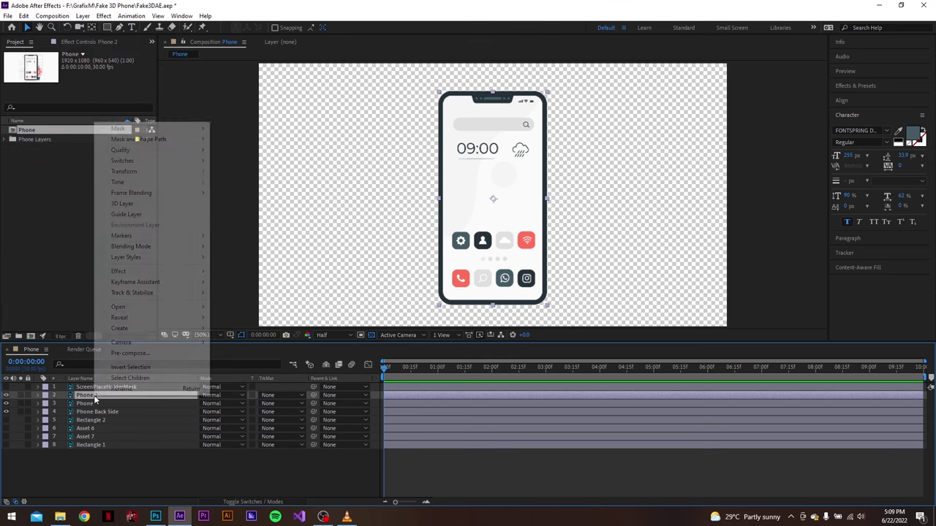
{"action": "left_click", "coordinate": [130, 354]}
{"action": "type", "text": "Fo"}
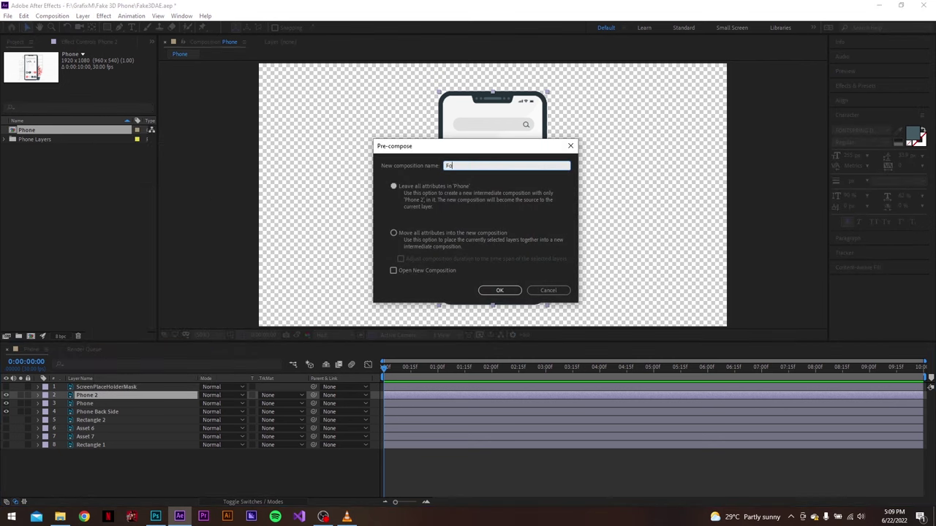
{"action": "type", "text": "nt Front"}
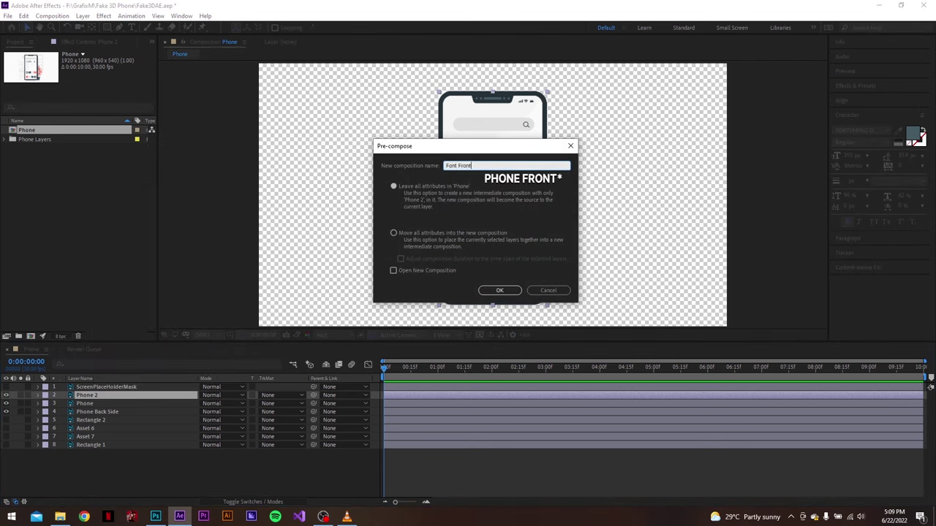
{"action": "left_click", "coordinate": [428, 233]}
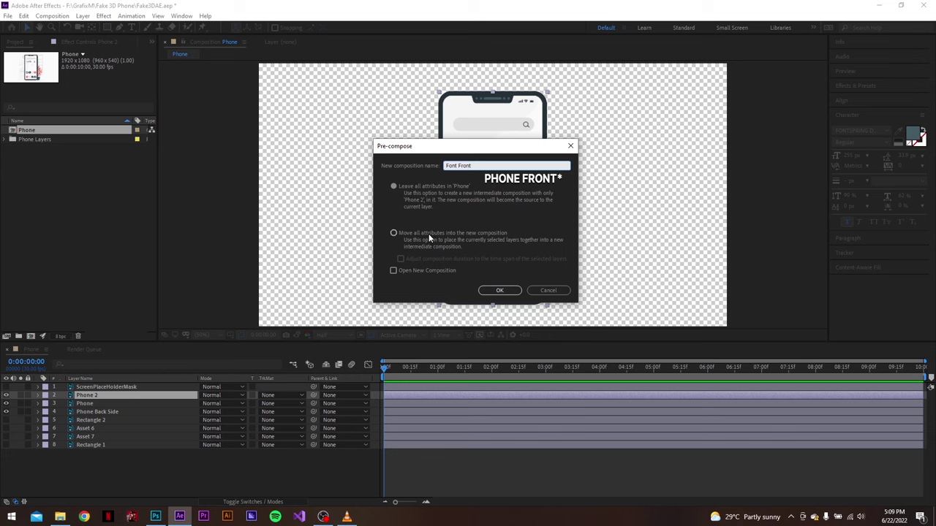
{"action": "left_click", "coordinate": [486, 293]}
Pre-compose the original Phone as 'PhoneThickness' and Phone Back Side as 'Phone BACK'.
{"action": "left_click", "coordinate": [85, 403]}
{"action": "key", "text": "ctrl+shift+c"}
{"action": "type", "text": "Phone"}
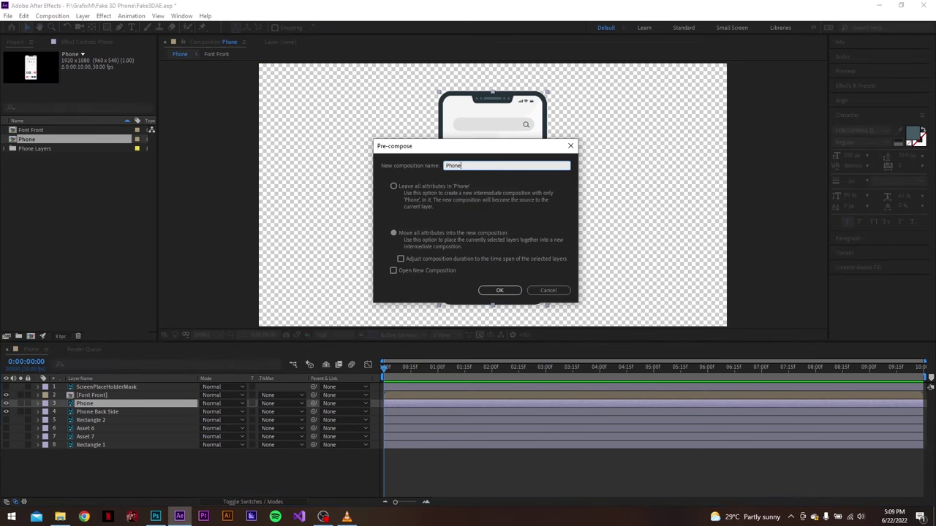
{"action": "type", "text": "Thickness"}
{"action": "left_click", "coordinate": [499, 290]}
{"action": "right_click", "coordinate": [120, 411]}
{"action": "left_click", "coordinate": [146, 370]}
{"action": "type", "text": "Phone B"}
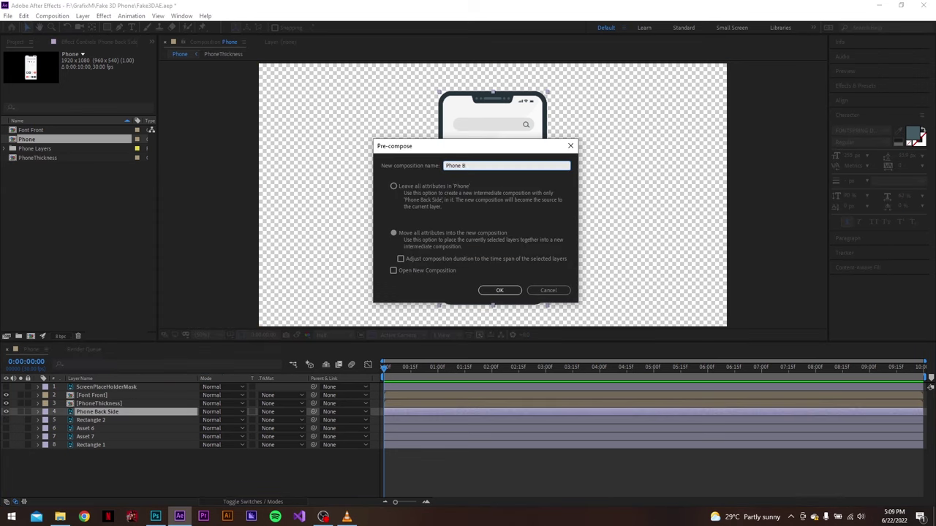
{"action": "type", "text": "ACK"}
{"action": "key", "text": "Return"}
Make the Font Front, PhoneThickness and Phone BACK layers 3D.
{"action": "left_click", "coordinate": [199, 450]}
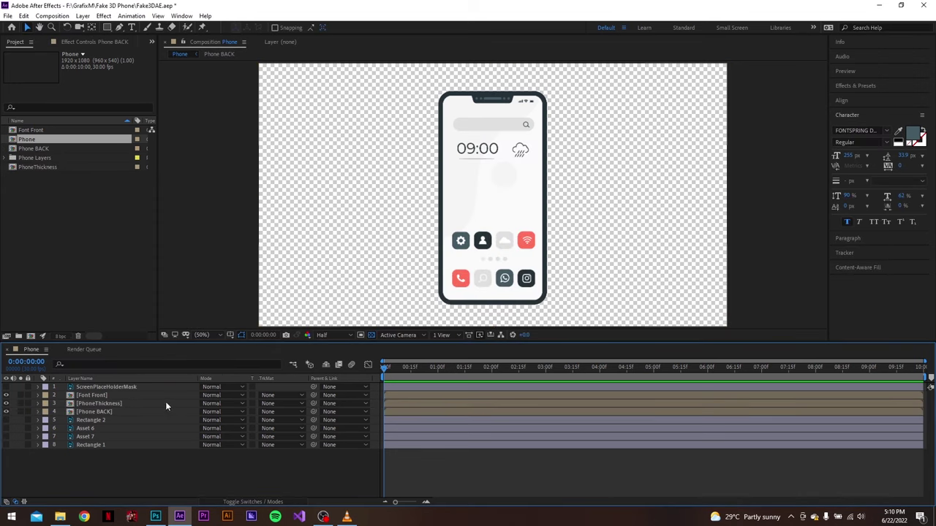
{"action": "left_click", "coordinate": [106, 394]}
{"action": "left_click", "coordinate": [108, 401], "text": "shift"}
{"action": "left_click", "coordinate": [110, 413], "text": "shift"}
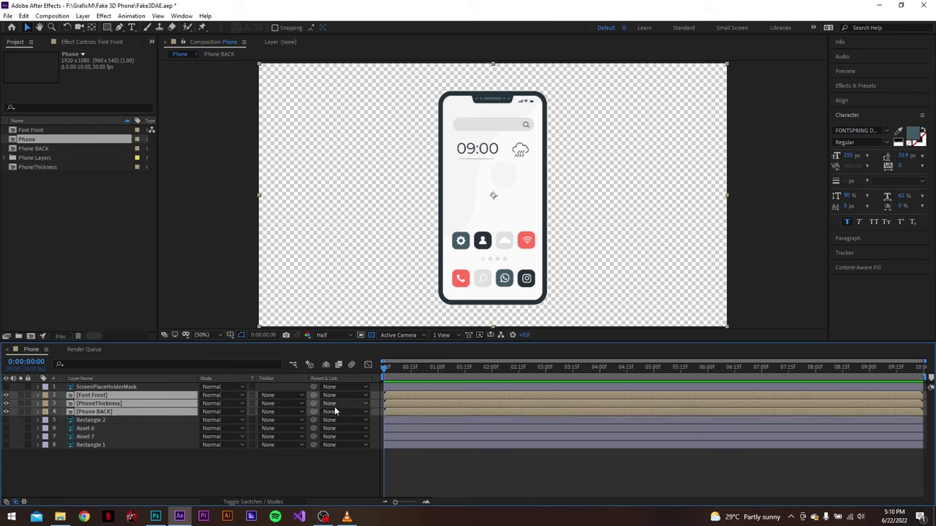
{"action": "left_click", "coordinate": [253, 502]}
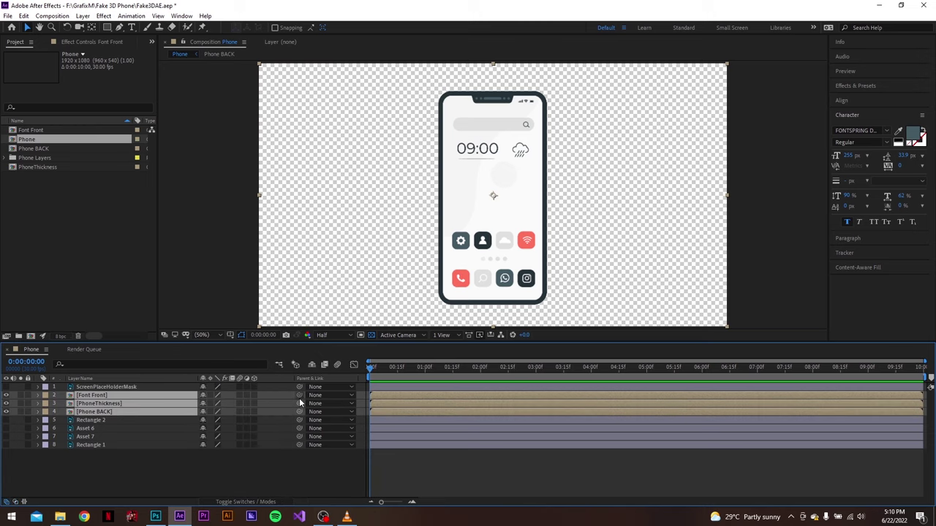
{"action": "left_click", "coordinate": [254, 395]}
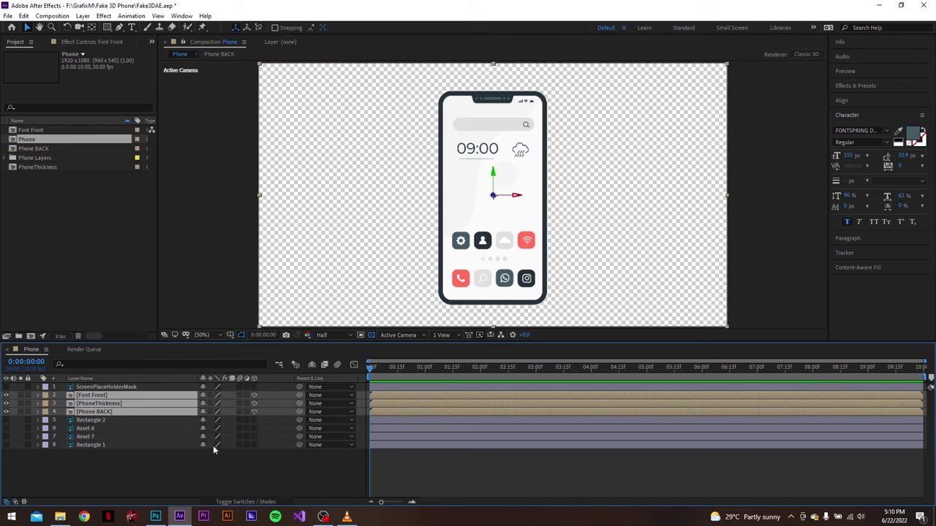
Add a new camera and orbit the view until the phone is edge-on.
{"action": "right_click", "coordinate": [195, 468]}
{"action": "mouse_move", "coordinate": [297, 364]}
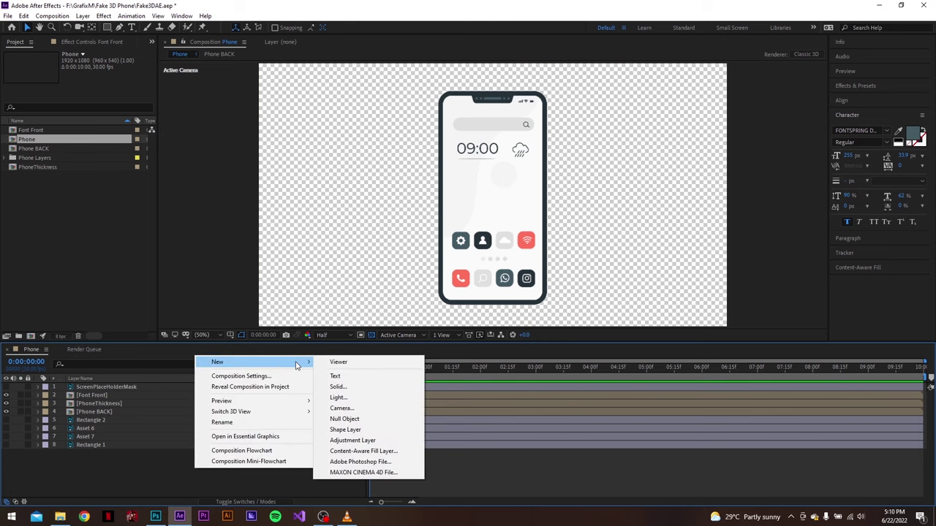
{"action": "left_click", "coordinate": [352, 410]}
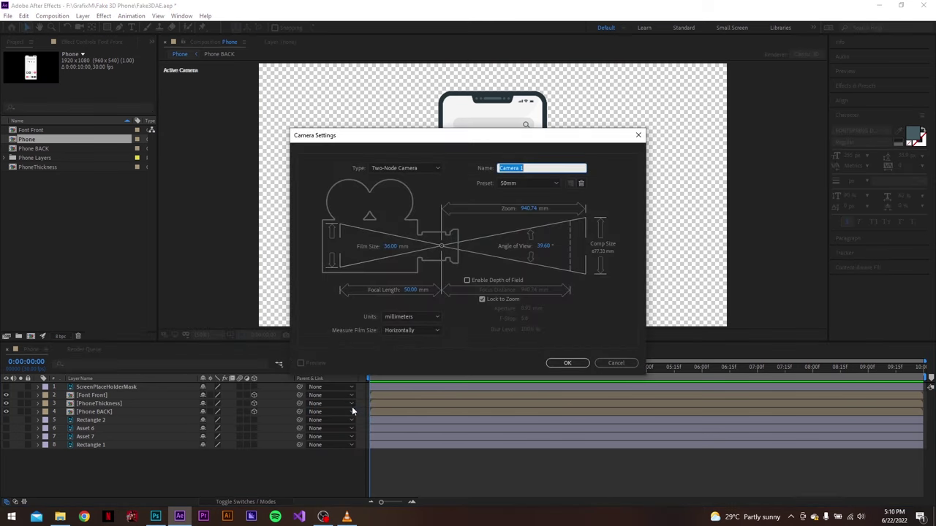
{"action": "left_click", "coordinate": [564, 363]}
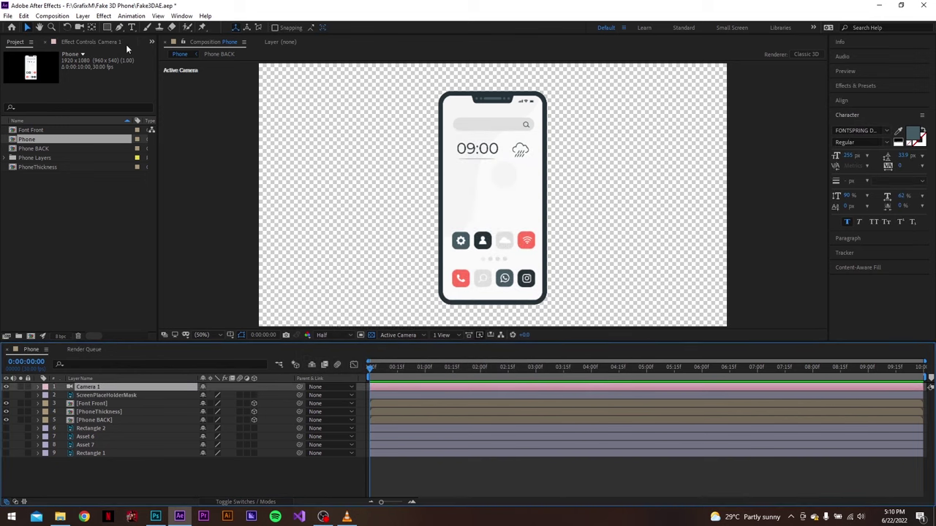
{"action": "left_click", "coordinate": [79, 27]}
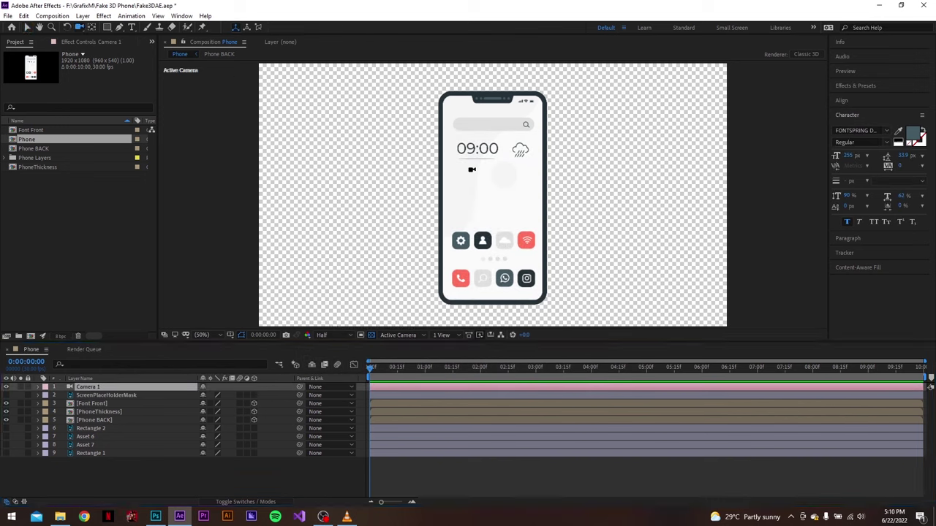
{"action": "left_click_drag", "start_coordinate": [585, 232], "coordinate": [508, 234]}
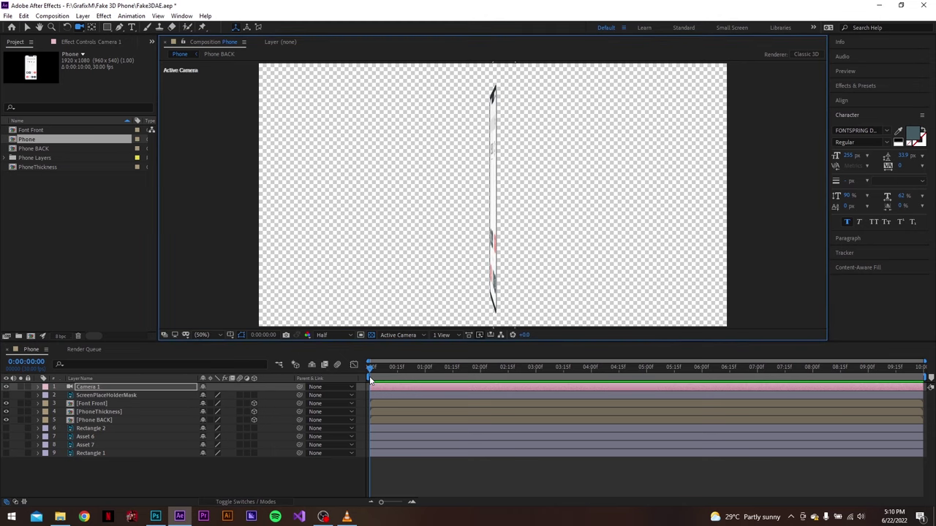
Reveal PhoneThickness's Transform Position property and test-nudge it sideways.
{"action": "left_click", "coordinate": [169, 474]}
{"action": "left_click", "coordinate": [99, 412]}
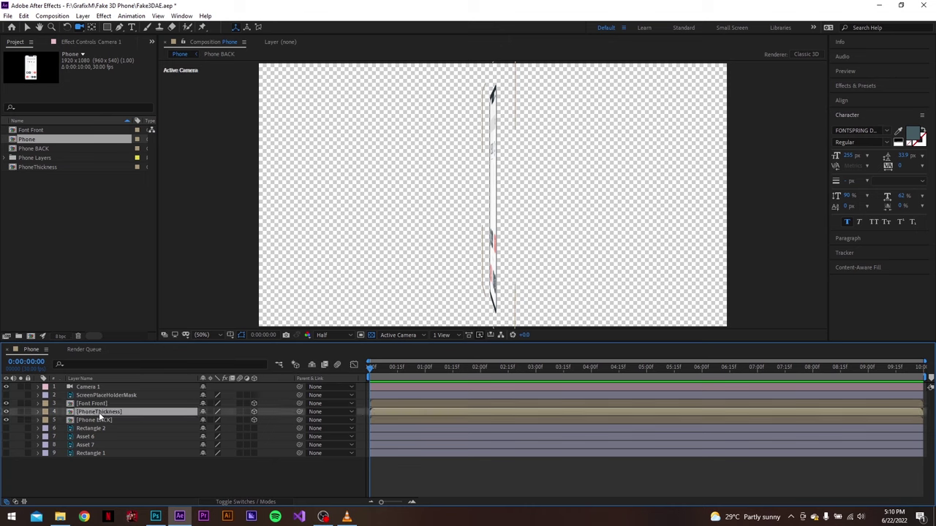
{"action": "left_click", "coordinate": [38, 412]}
{"action": "left_click", "coordinate": [47, 420]}
{"action": "left_click", "coordinate": [102, 437]}
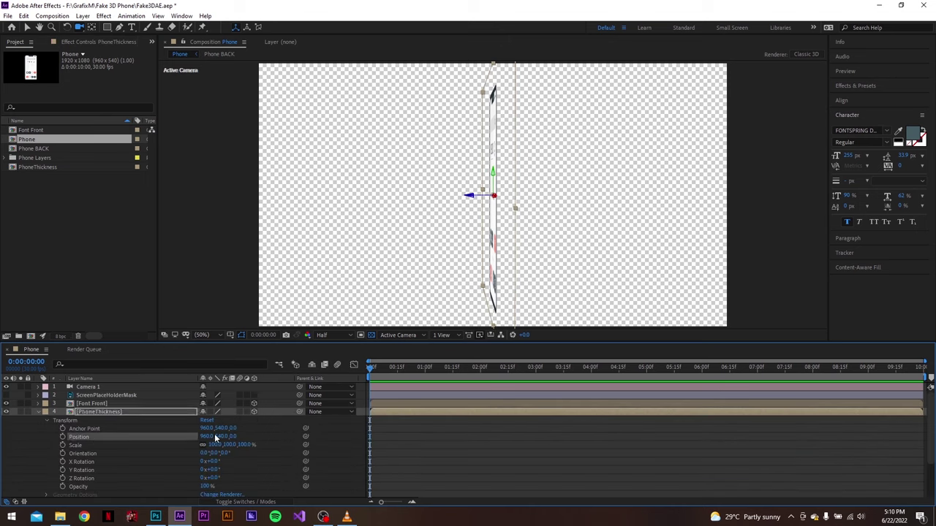
{"action": "left_click_drag", "start_coordinate": [207, 436], "coordinate": [145, 452]}
Separate Position into X, Y and Z dimensions, test a Z offset, then undo back to 0.
{"action": "right_click", "coordinate": [87, 438]}
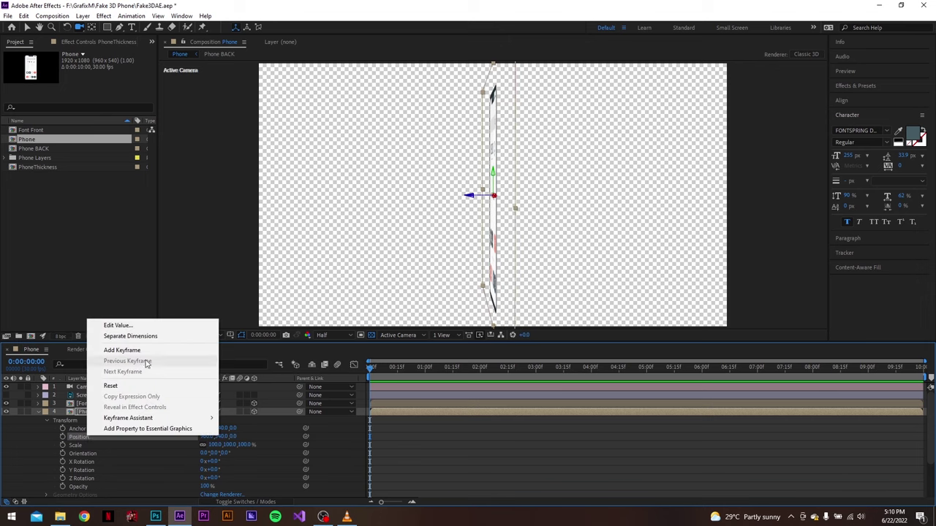
{"action": "left_click", "coordinate": [147, 337]}
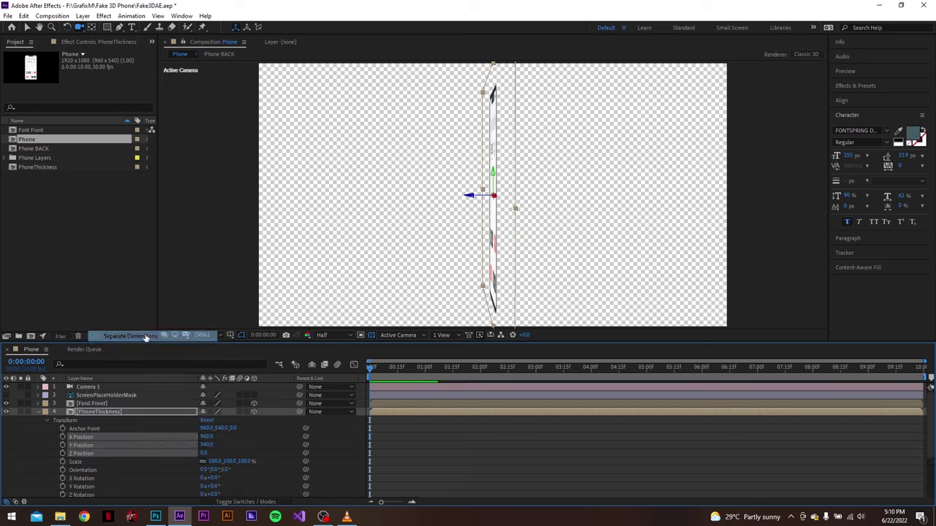
{"action": "scroll", "coordinate": [99, 454], "scroll_direction": "down", "scroll_amount": 1}
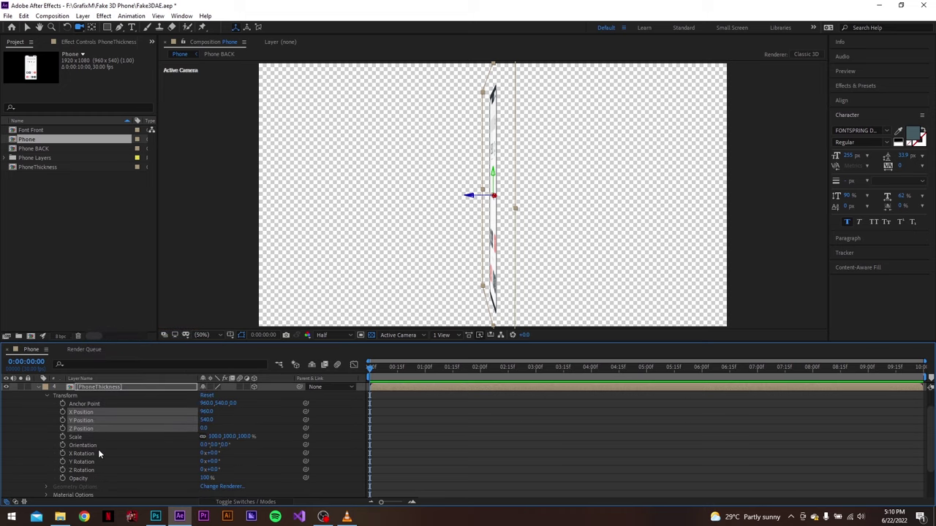
{"action": "left_click", "coordinate": [231, 424]}
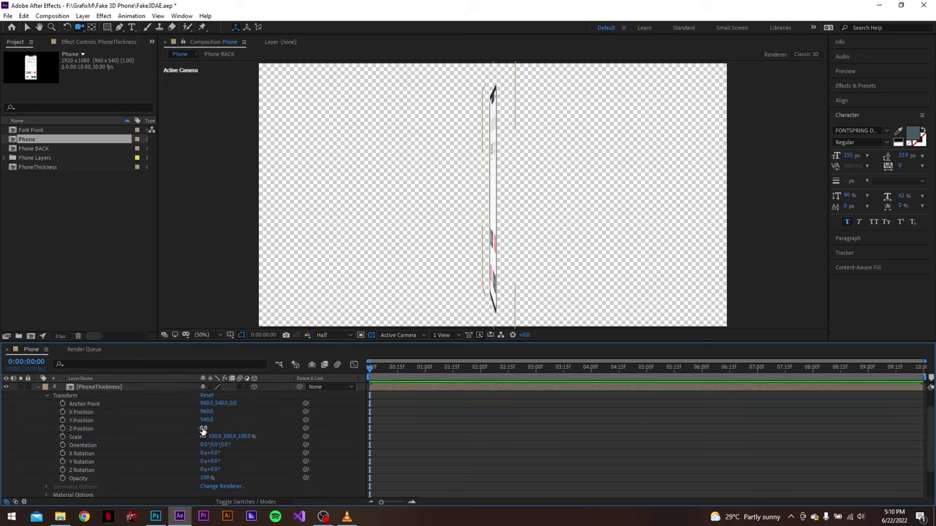
{"action": "left_click_drag", "start_coordinate": [204, 430], "coordinate": [223, 434]}
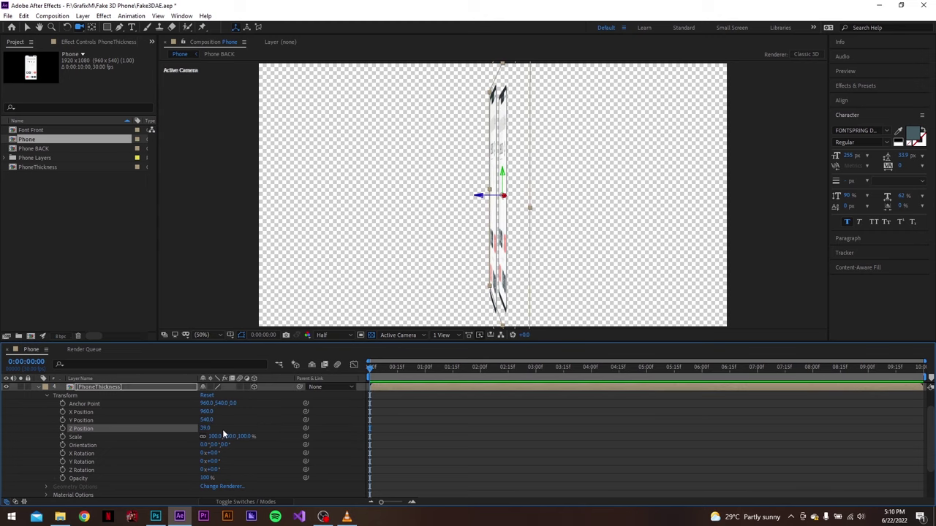
{"action": "key", "text": "ctrl+z"}
Add the expression 'index' to PhoneThickness's Z Position.
{"action": "left_click", "coordinate": [85, 428]}
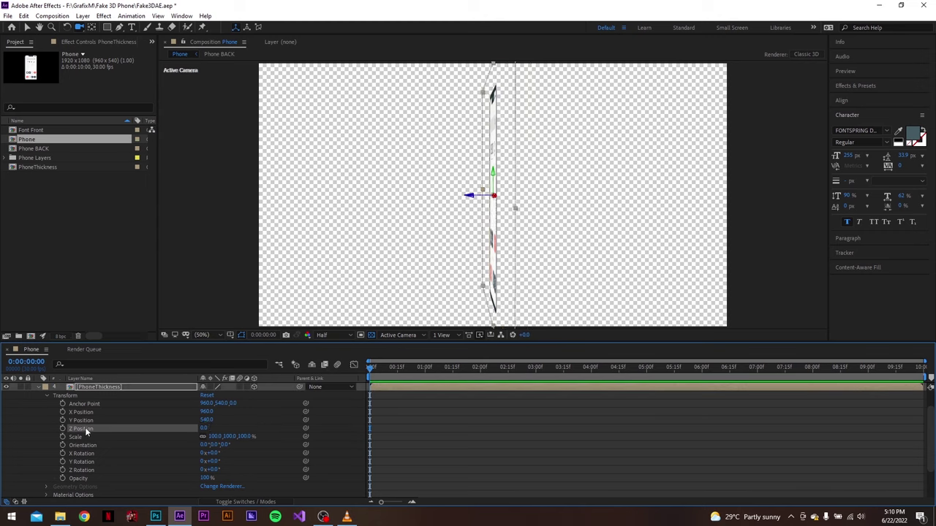
{"action": "left_click", "coordinate": [62, 429], "text": "alt"}
{"action": "type", "text": "index"}
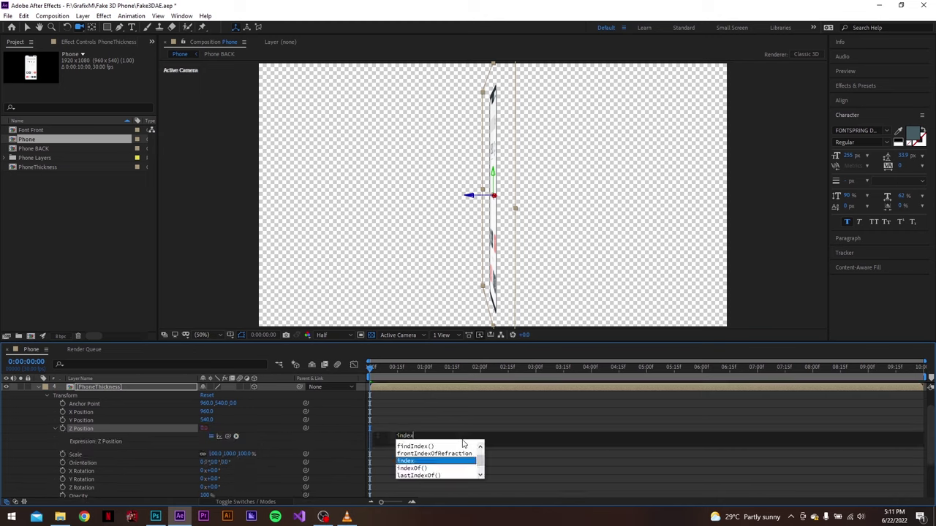
{"action": "left_click", "coordinate": [339, 437]}
{"action": "scroll", "coordinate": [339, 437], "scroll_direction": "up", "scroll_amount": 2}
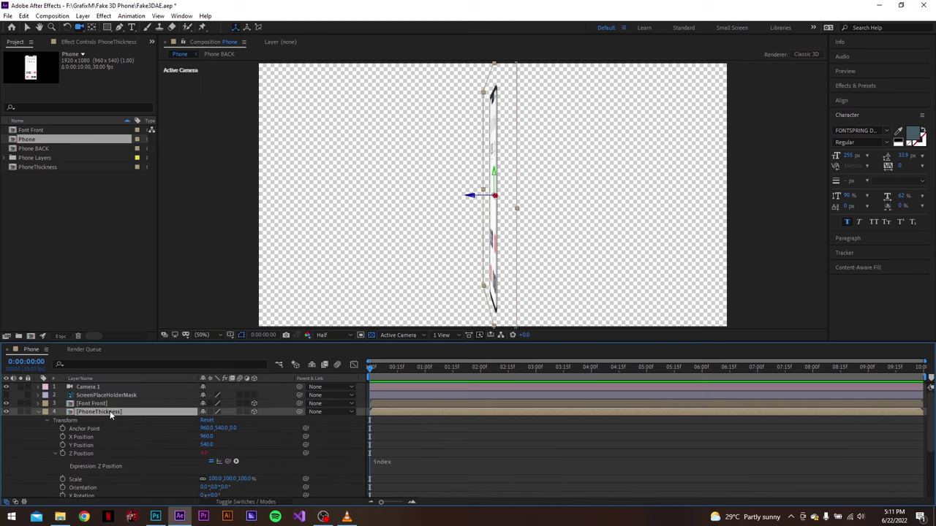
Duplicate the PhoneThickness layer three times via Edit > Duplicate.
{"action": "left_click", "coordinate": [23, 14]}
{"action": "left_click", "coordinate": [45, 142]}
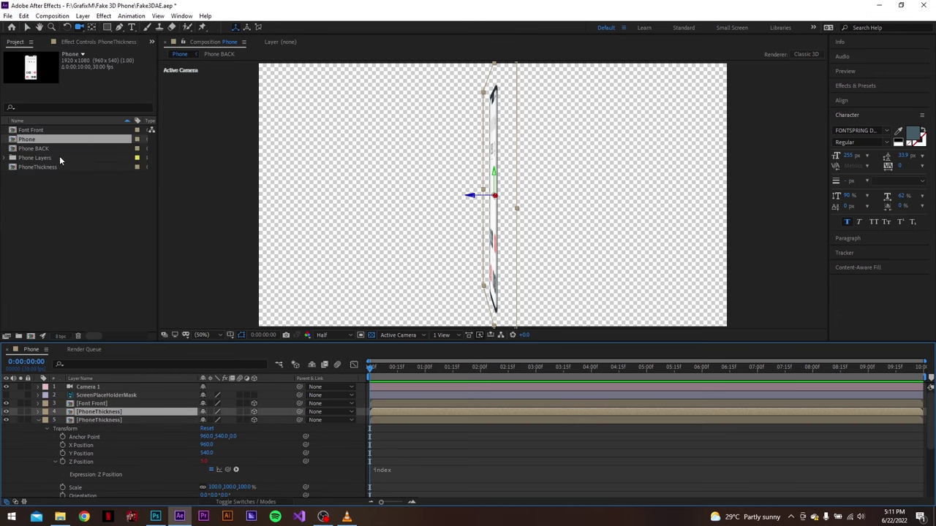
{"action": "key", "text": "p"}
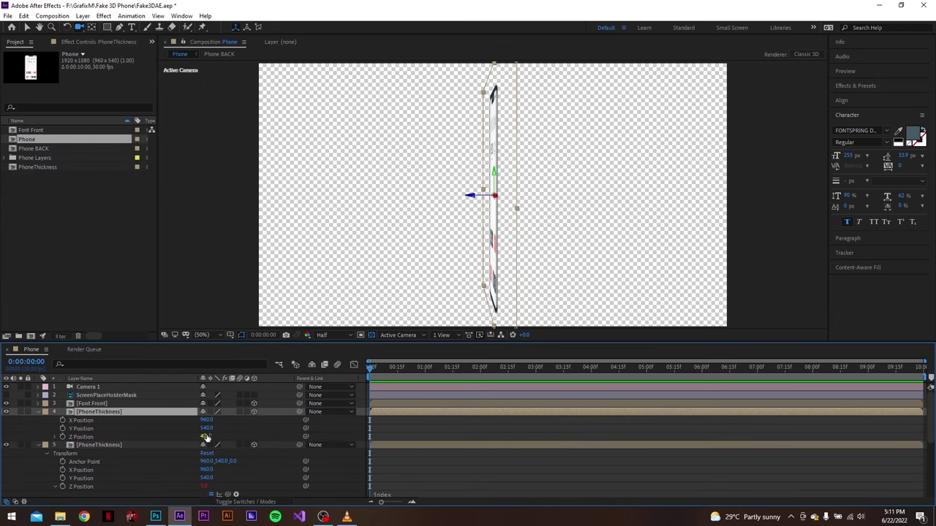
{"action": "left_click", "coordinate": [22, 15]}
{"action": "left_click", "coordinate": [45, 141]}
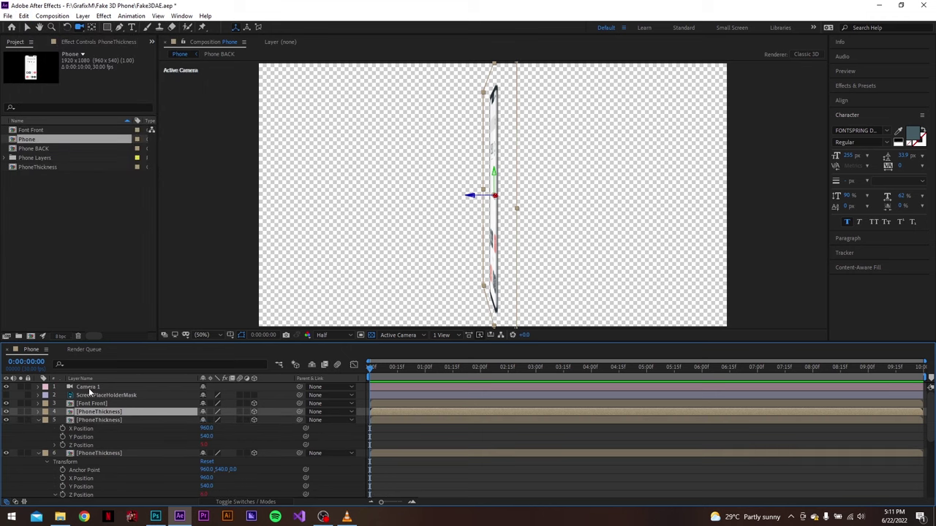
{"action": "scroll", "coordinate": [136, 435], "scroll_direction": "down", "scroll_amount": 2}
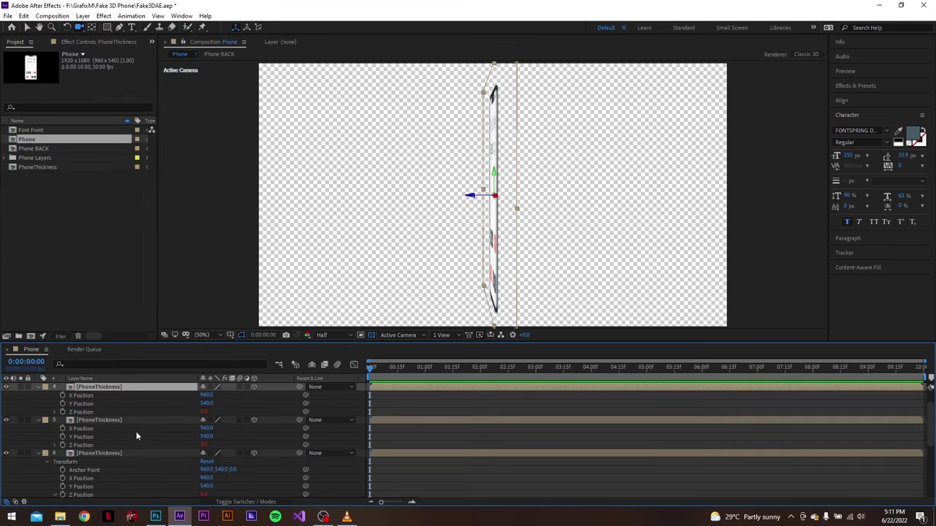
{"action": "left_click", "coordinate": [23, 15]}
{"action": "left_click", "coordinate": [45, 141]}
{"action": "scroll", "coordinate": [226, 447], "scroll_direction": "down", "scroll_amount": 2}
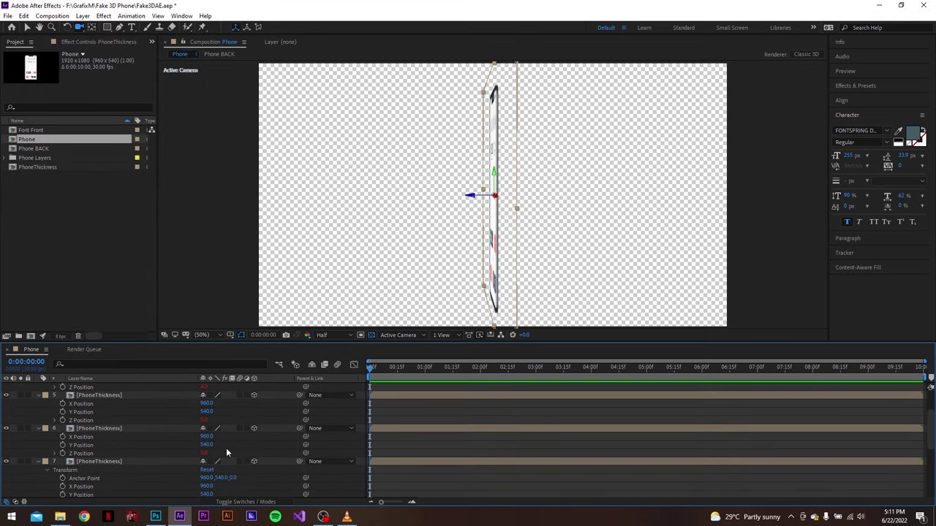
{"action": "scroll", "coordinate": [156, 426], "scroll_direction": "up", "scroll_amount": 5}
Collapse the copies' properties and duplicate PhoneThickness many more times with Ctrl+D.
{"action": "left_click", "coordinate": [37, 413]}
{"action": "left_click", "coordinate": [37, 420]}
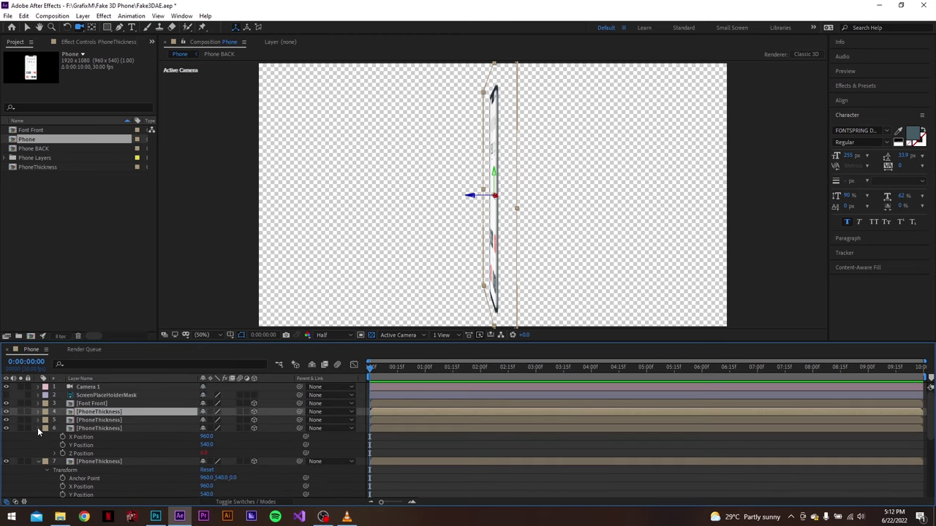
{"action": "left_click", "coordinate": [37, 427]}
{"action": "key", "text": "ctrl+d"}
{"action": "key", "text": "ctrl+d"}
{"action": "key", "text": "ctrl+d"}
{"action": "key", "text": "ctrl+d"}
{"action": "key", "text": "ctrl+d"}
{"action": "key", "text": "ctrl+d"}
{"action": "key", "text": "ctrl+d"}
{"action": "key", "text": "ctrl+d"}
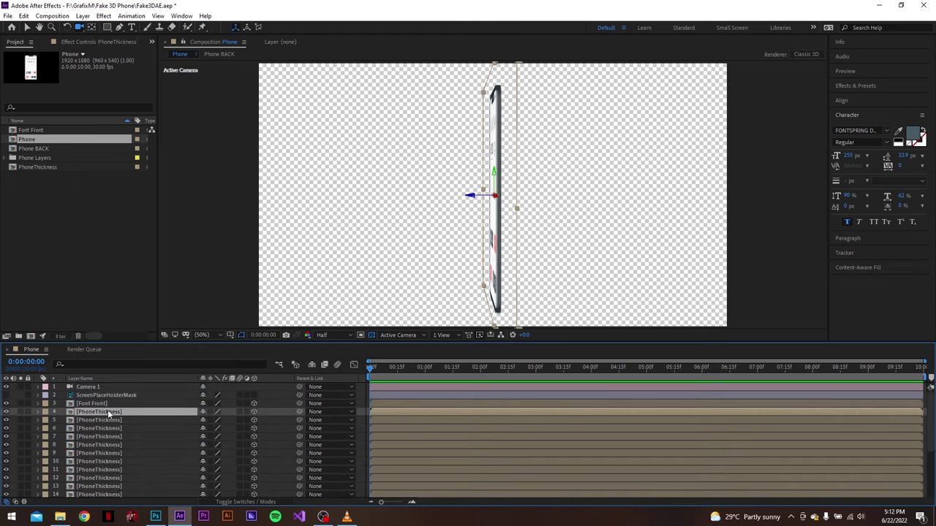
{"action": "key", "text": "ctrl+d"}
{"action": "key", "text": "ctrl+d"}
{"action": "key", "text": "ctrl+d"}
{"action": "key", "text": "ctrl+d"}
{"action": "key", "text": "ctrl+d"}
{"action": "key", "text": "ctrl+d"}
{"action": "key", "text": "ctrl+d"}
{"action": "key", "text": "ctrl+d"}
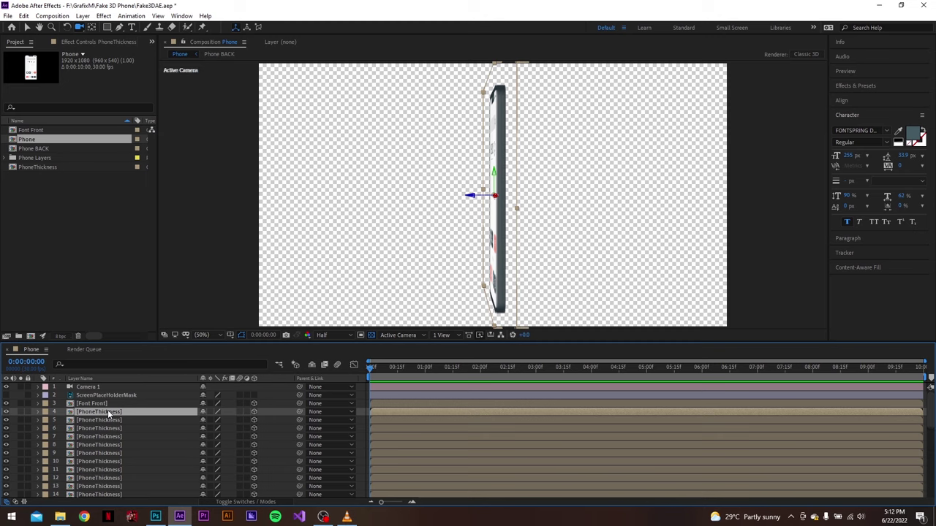
Orbit the camera to check the thick edge at an angle, then select the last PhoneThickness copy.
{"action": "left_click", "coordinate": [87, 387]}
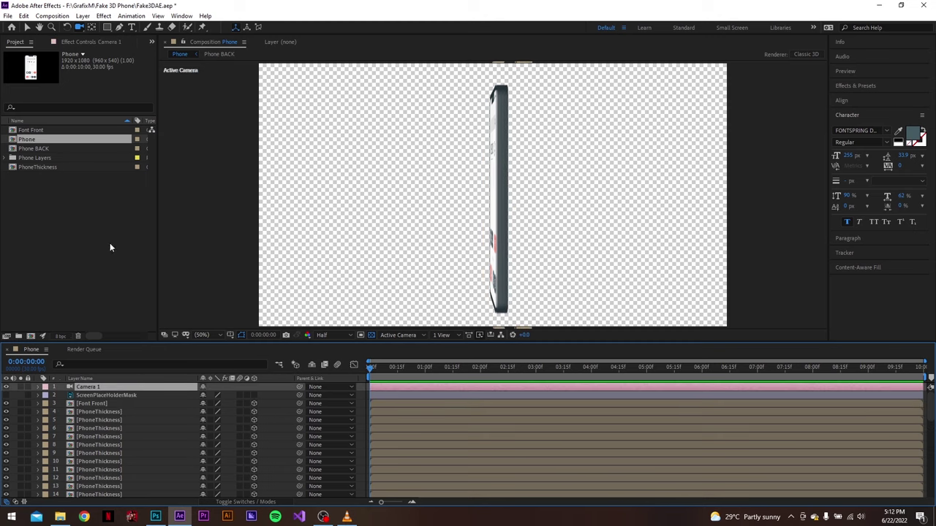
{"action": "mouse_move", "coordinate": [595, 253]}
{"action": "left_mouse_down"}
{"action": "mouse_move", "coordinate": [612, 253]}
{"action": "mouse_move", "coordinate": [585, 251]}
{"action": "mouse_move", "coordinate": [606, 253]}
{"action": "left_mouse_up"}
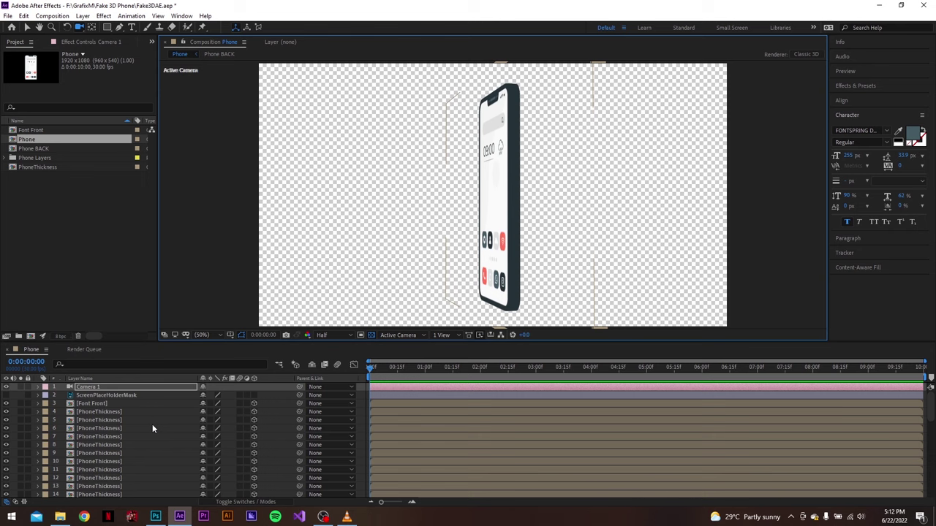
{"action": "scroll", "coordinate": [120, 418], "scroll_direction": "down", "scroll_amount": 2}
{"action": "scroll", "coordinate": [122, 415], "scroll_direction": "down", "scroll_amount": 10}
{"action": "left_click", "coordinate": [111, 448]}
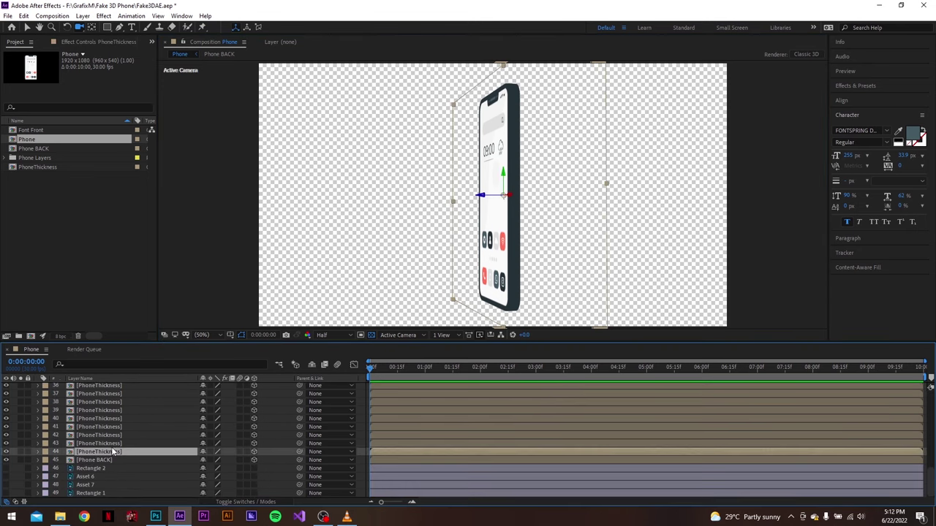
Inside PhoneThickness, give the Phone layer a Color Overlay sampled to dark slate grey.
{"action": "double_click", "coordinate": [113, 434]}
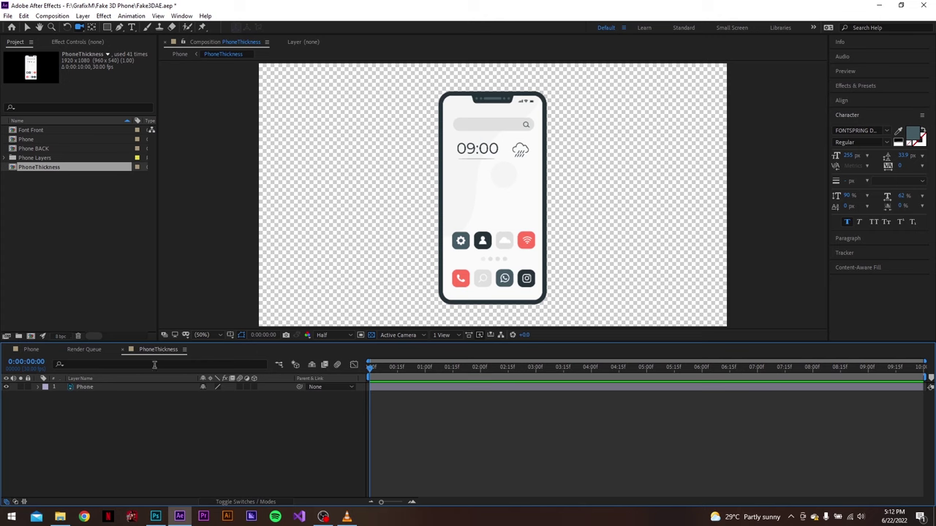
{"action": "right_click", "coordinate": [93, 387]}
{"action": "mouse_move", "coordinate": [172, 250]}
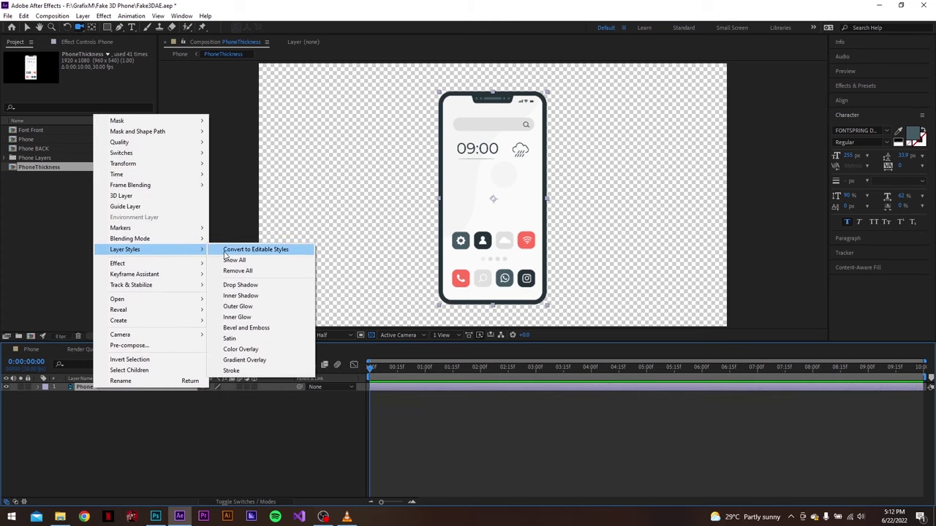
{"action": "left_click", "coordinate": [253, 351]}
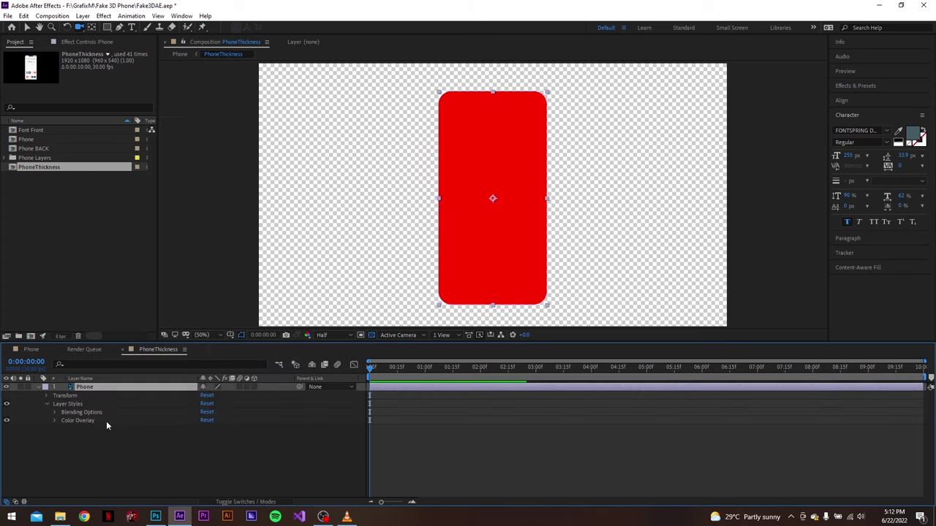
{"action": "left_click", "coordinate": [54, 420]}
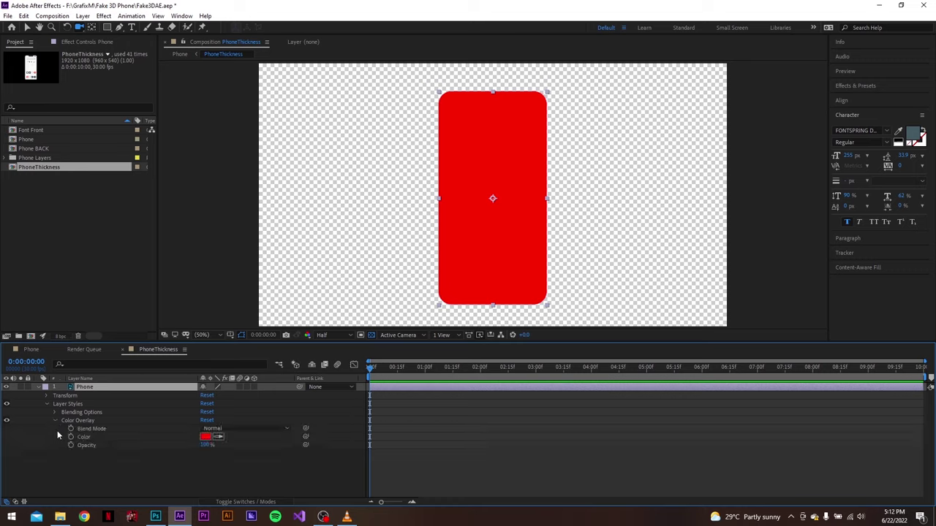
{"action": "left_click", "coordinate": [218, 437]}
{"action": "left_click", "coordinate": [914, 138]}
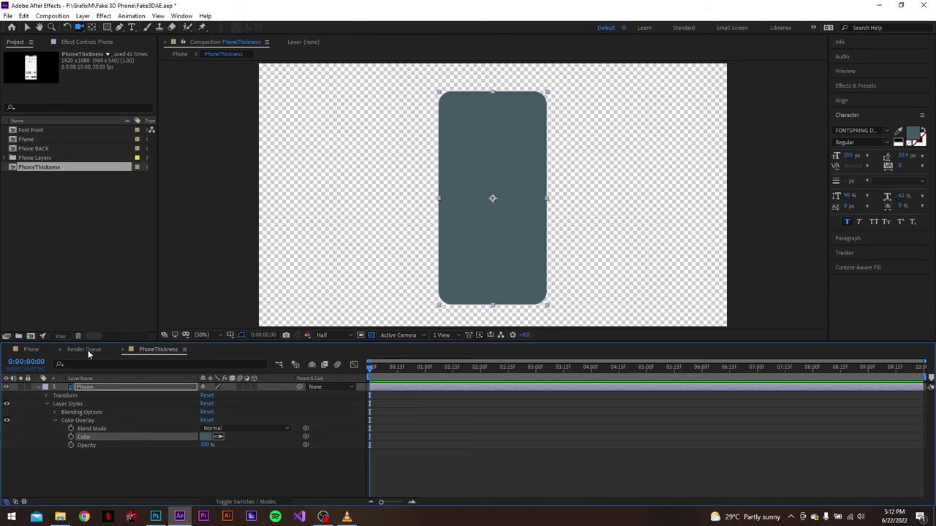
In the Phone comp, set Phone BACK's Z Position so it sits behind the thickness layers.
{"action": "left_click", "coordinate": [31, 350]}
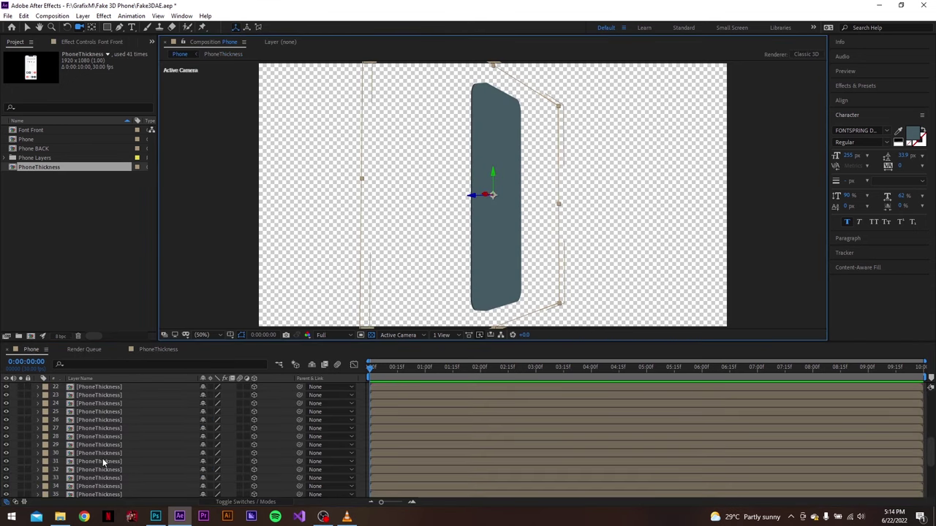
{"action": "scroll", "coordinate": [102, 461], "scroll_direction": "down", "scroll_amount": 5}
{"action": "left_click", "coordinate": [101, 459]}
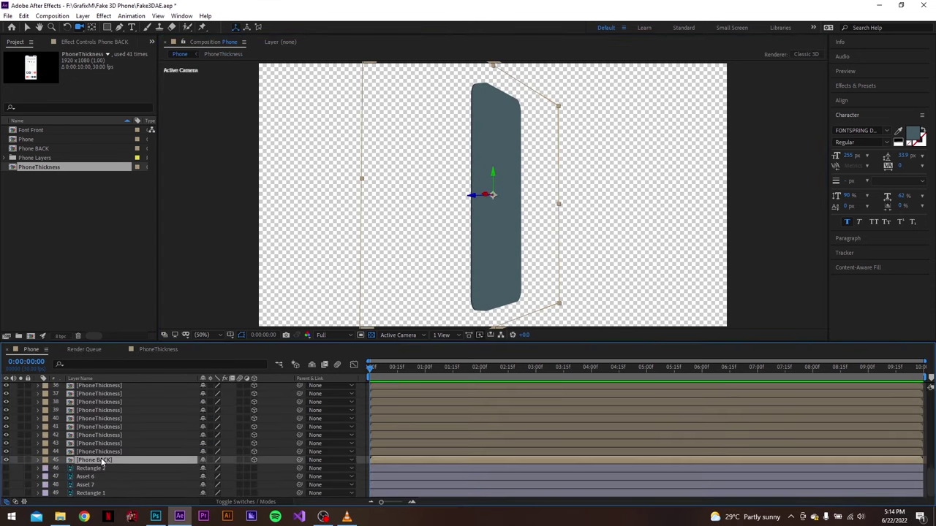
{"action": "key", "text": "p"}
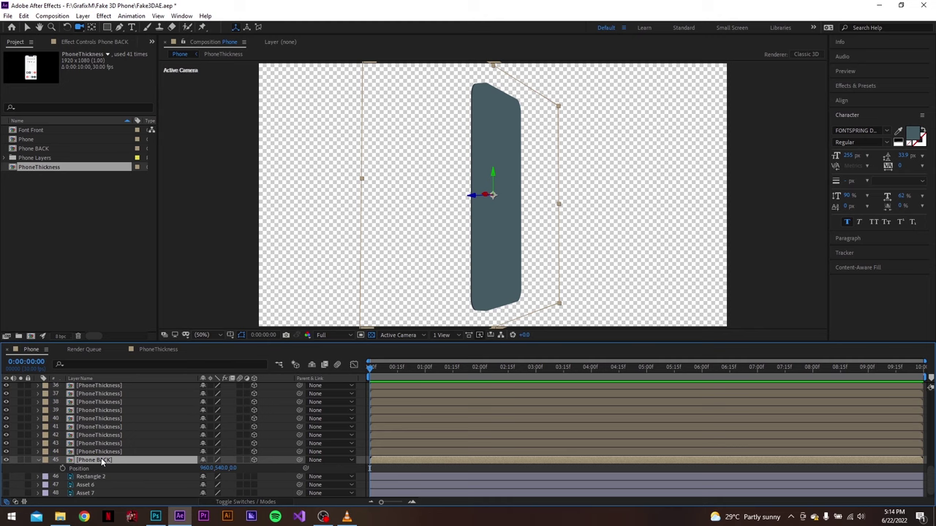
{"action": "left_click_drag", "start_coordinate": [233, 470], "coordinate": [256, 470]}
{"action": "left_click", "coordinate": [237, 468]}
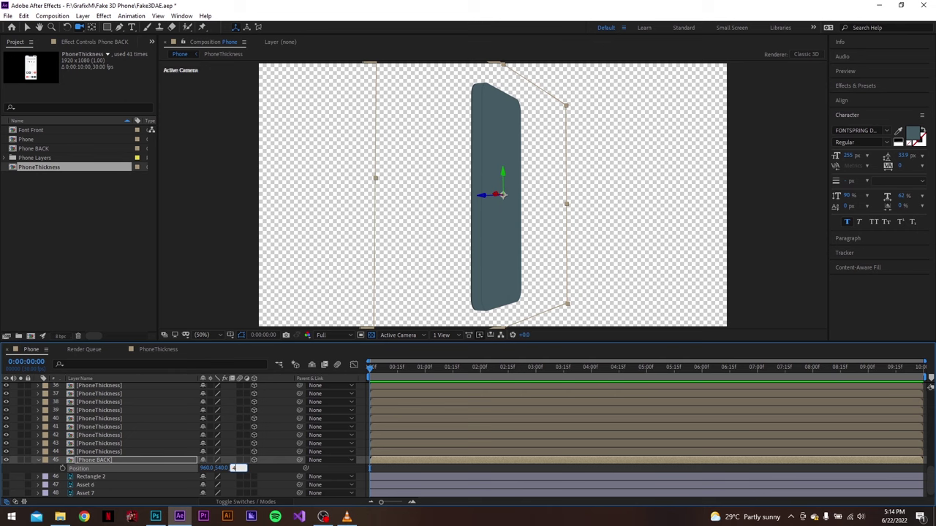
{"action": "key", "text": "Return"}
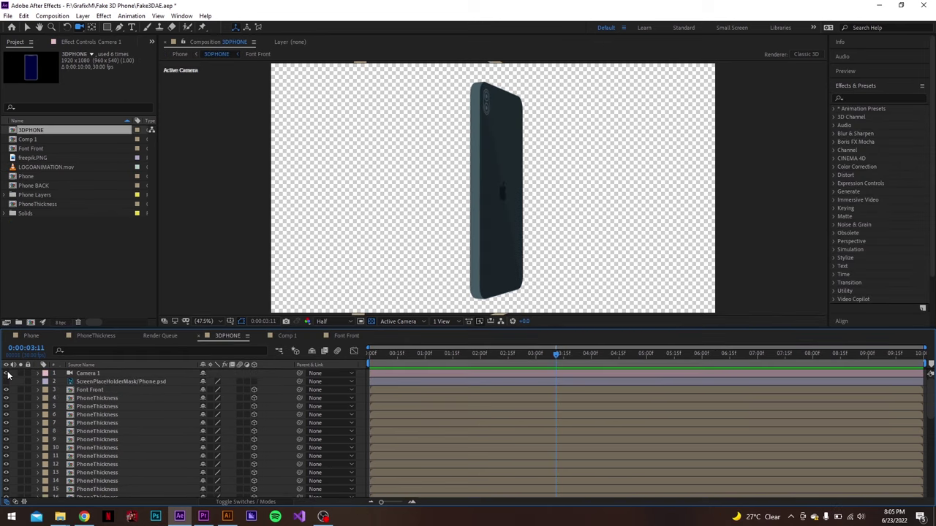
Turn off Camera 1 and pre-compose the phone layers into '3DPHONE' with all attributes moved.
{"action": "left_click", "coordinate": [7, 374]}
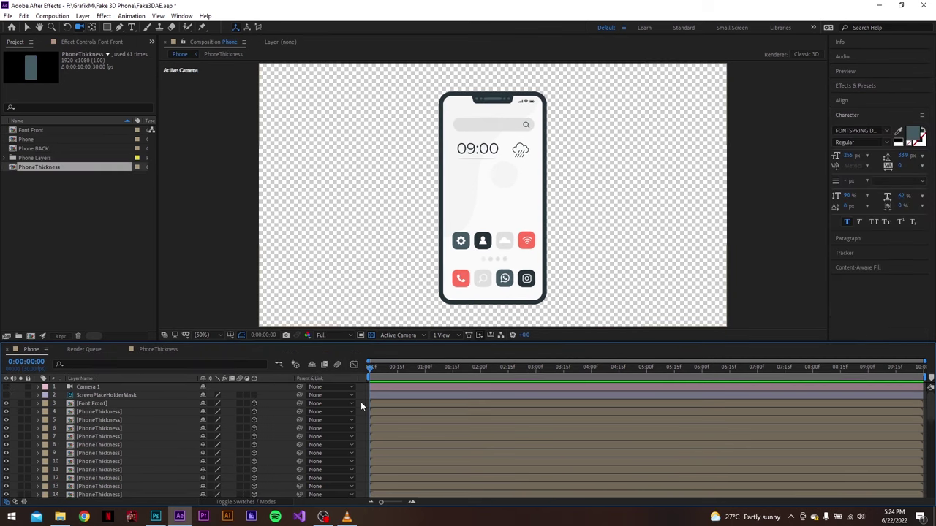
{"action": "left_click", "coordinate": [87, 455], "text": "shift"}
{"action": "scroll", "coordinate": [88, 455], "scroll_direction": "down", "scroll_amount": 1}
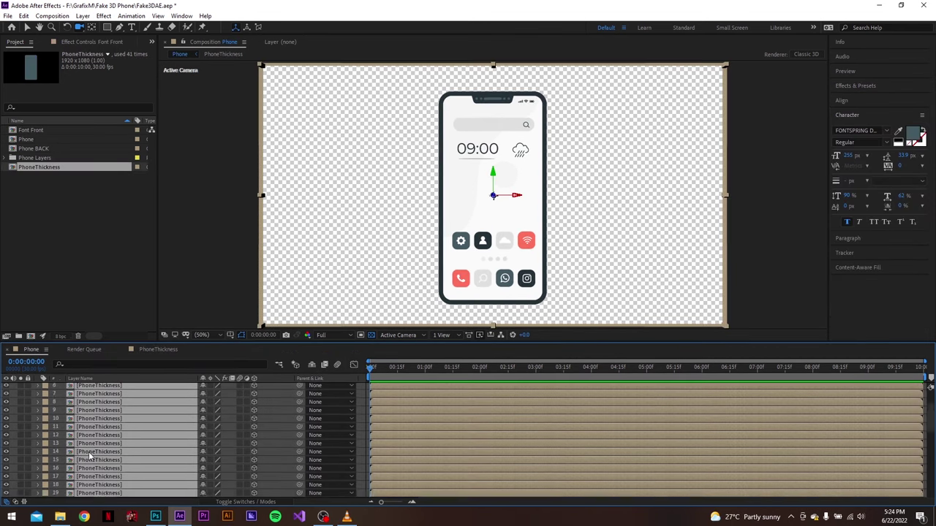
{"action": "scroll", "coordinate": [87, 439], "scroll_direction": "up", "scroll_amount": 2}
{"action": "right_click", "coordinate": [111, 405]}
{"action": "left_click", "coordinate": [146, 364]}
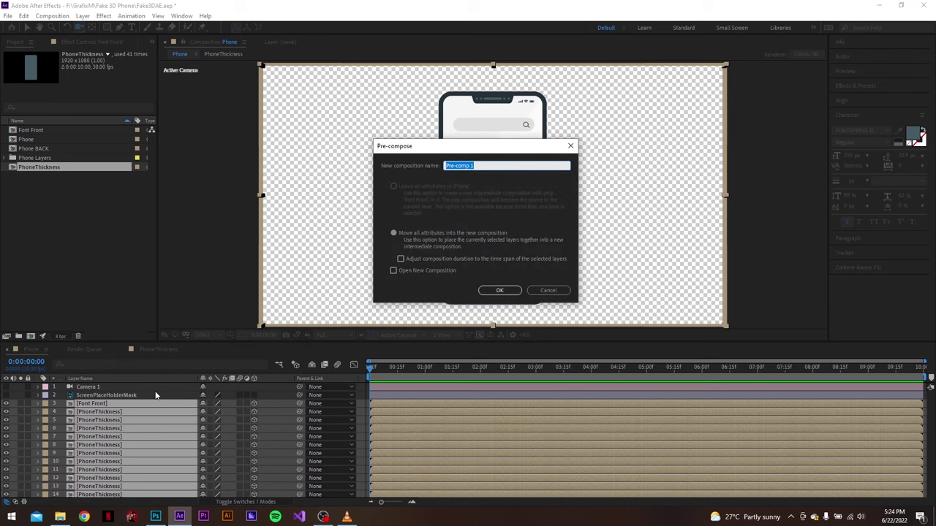
{"action": "type", "text": "3DPHONE"}
{"action": "left_click", "coordinate": [428, 248]}
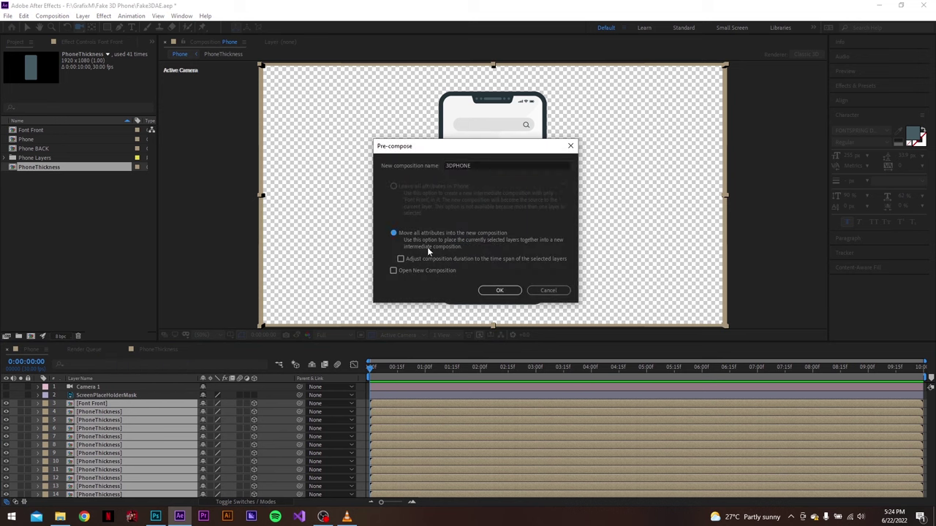
{"action": "left_click", "coordinate": [500, 290]}
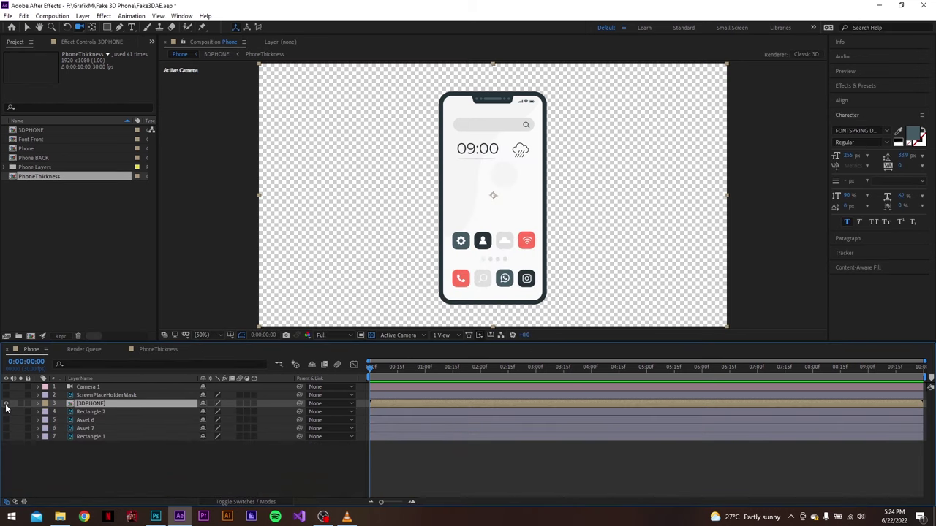
Enable 3D on the 3DPHONE layer and scrub its Y Rotation to preview the flip.
{"action": "key", "text": "r"}
{"action": "left_click_drag", "start_coordinate": [214, 412], "coordinate": [241, 413]}
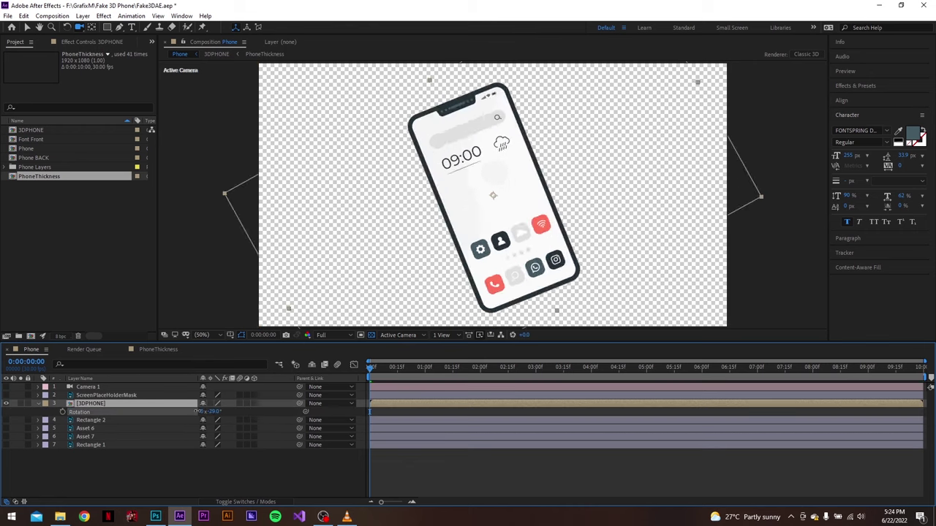
{"action": "key", "text": "ctrl+z"}
{"action": "left_click", "coordinate": [253, 403]}
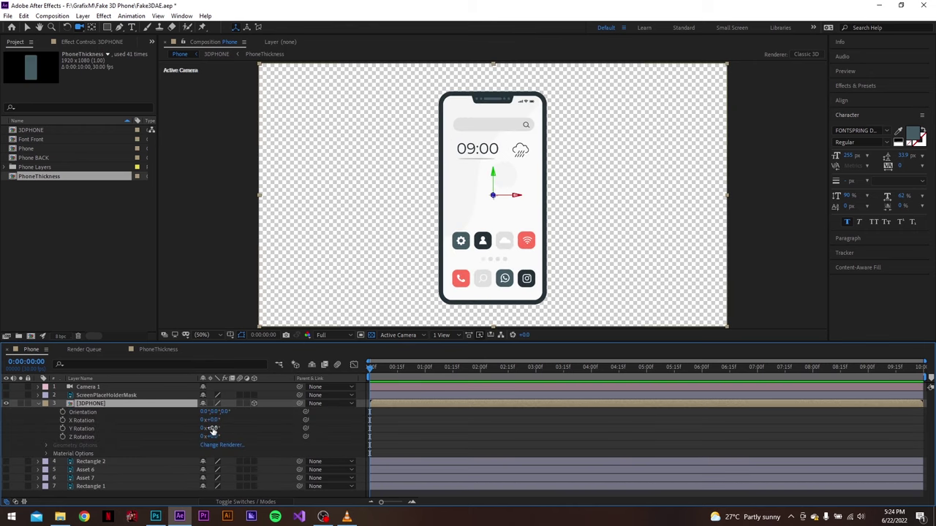
{"action": "left_click_drag", "start_coordinate": [211, 428], "coordinate": [249, 429]}
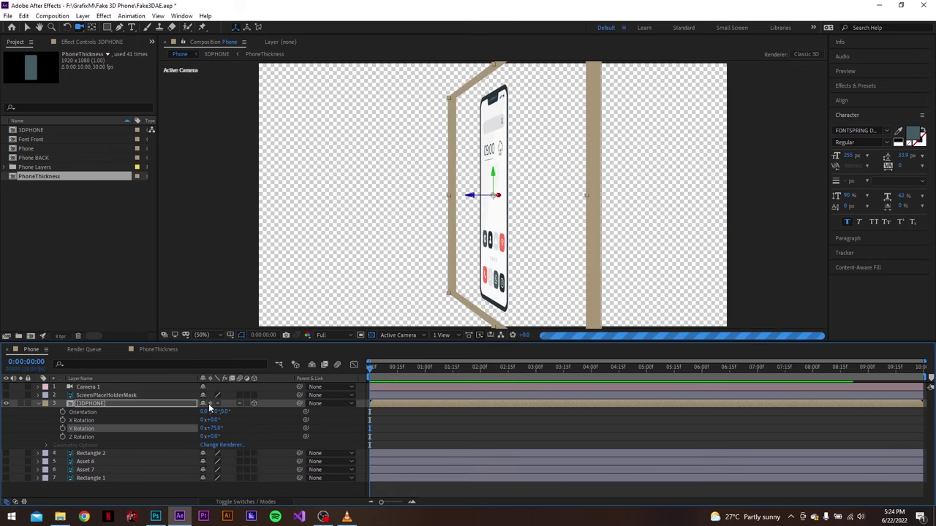
{"action": "left_click", "coordinate": [162, 403]}
{"action": "left_click_drag", "start_coordinate": [218, 430], "coordinate": [242, 436]}
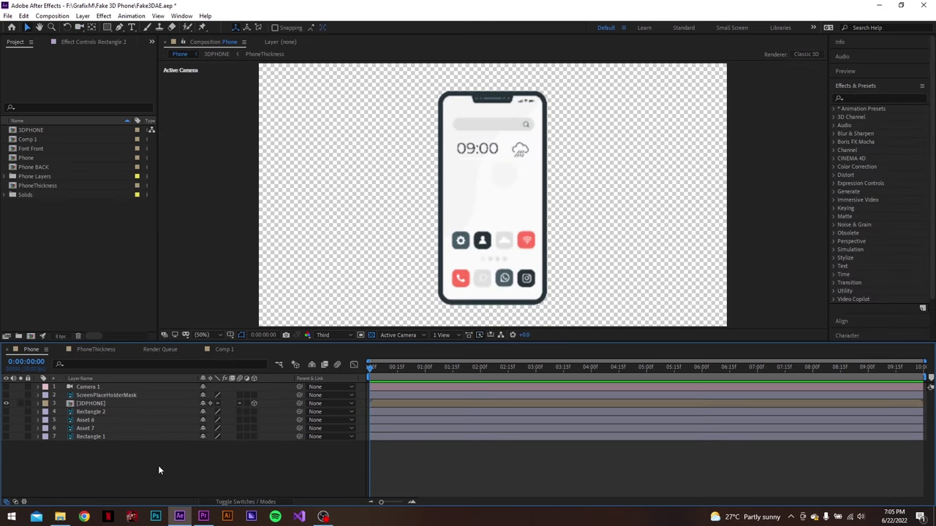
{"action": "left_click_drag", "start_coordinate": [184, 465], "coordinate": [86, 418]}
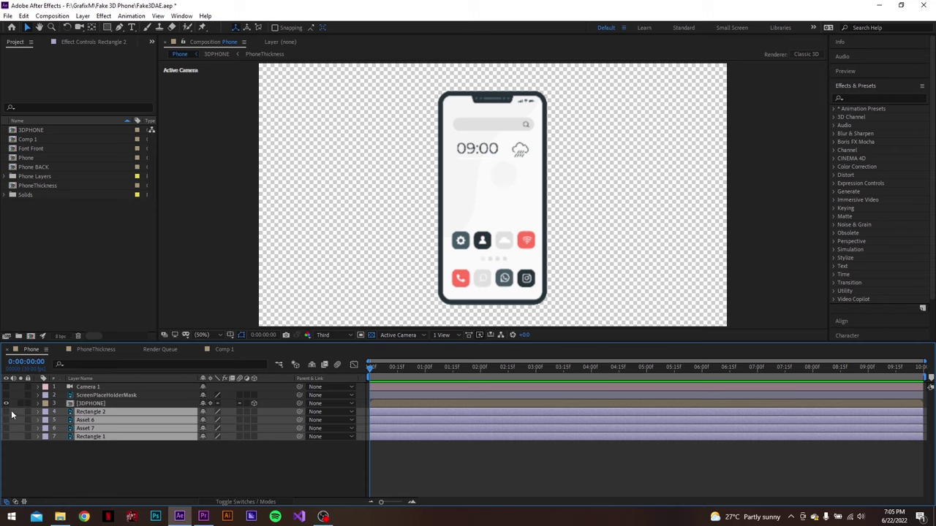
Duplicate the 3DPHONE layer and hide the lower copy.
{"action": "left_click_drag", "start_coordinate": [7, 414], "coordinate": [8, 437]}
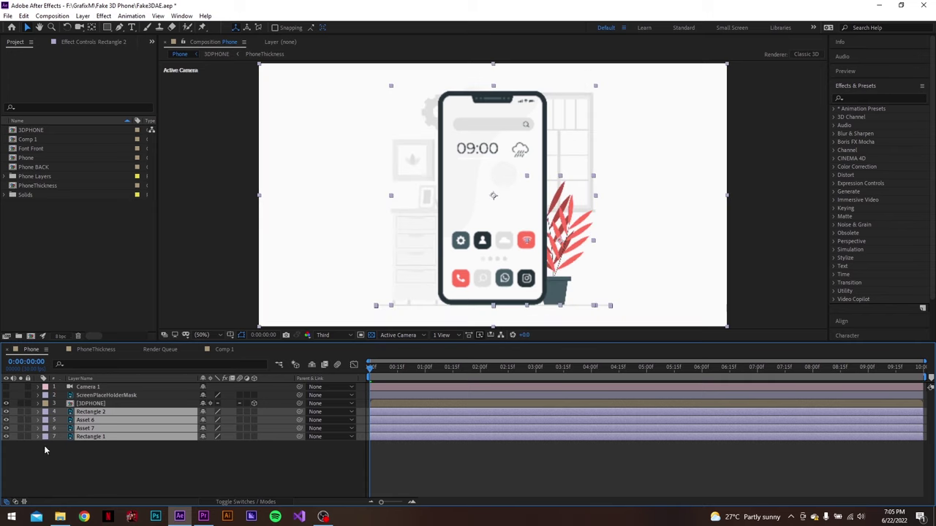
{"action": "left_click", "coordinate": [141, 464]}
{"action": "left_click", "coordinate": [107, 404]}
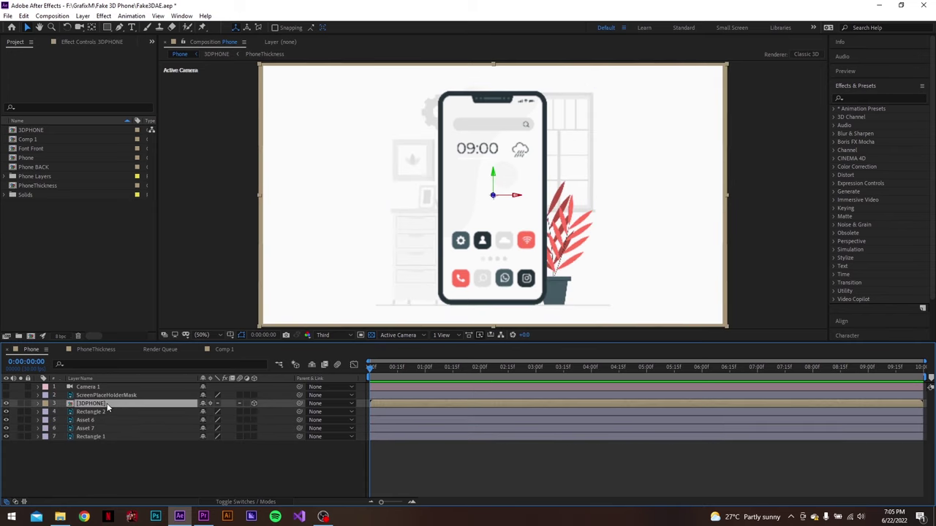
{"action": "left_click", "coordinate": [25, 13]}
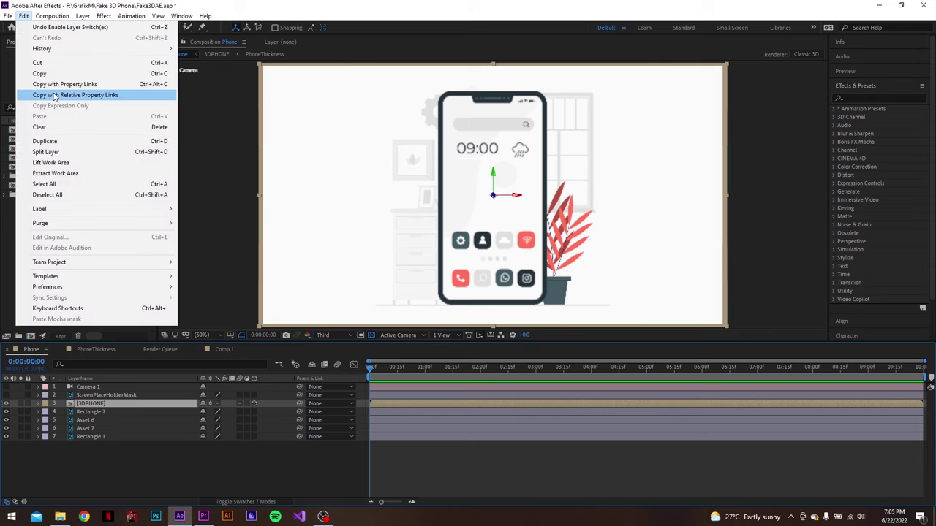
{"action": "left_click", "coordinate": [68, 144]}
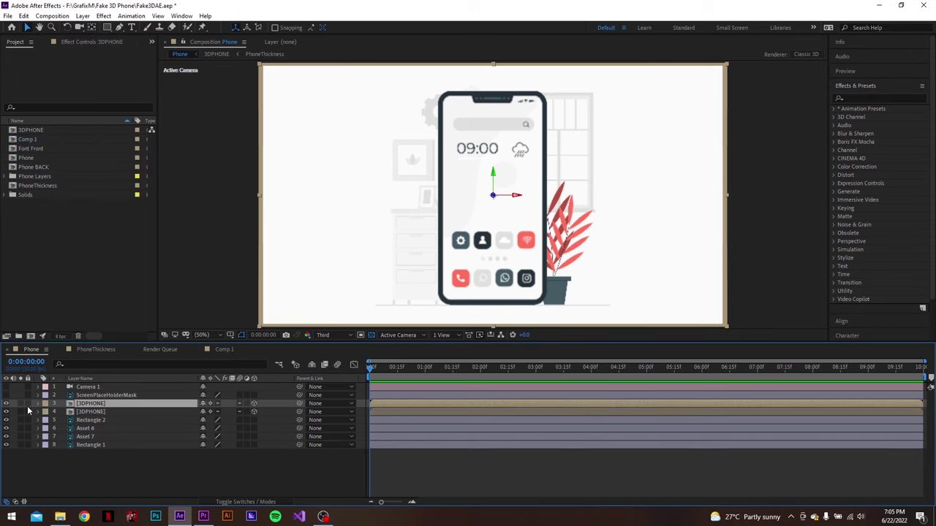
{"action": "left_click", "coordinate": [84, 413]}
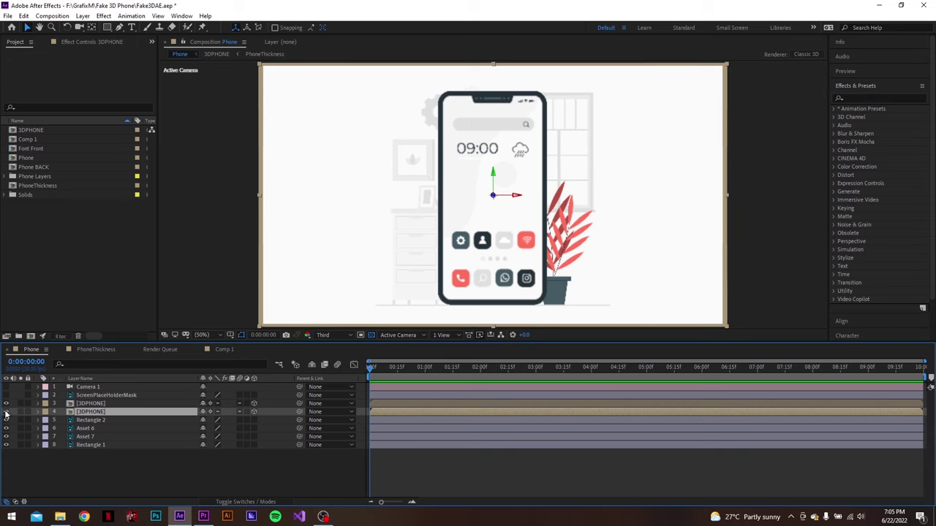
{"action": "left_click", "coordinate": [5, 412]}
{"action": "left_click", "coordinate": [93, 405]}
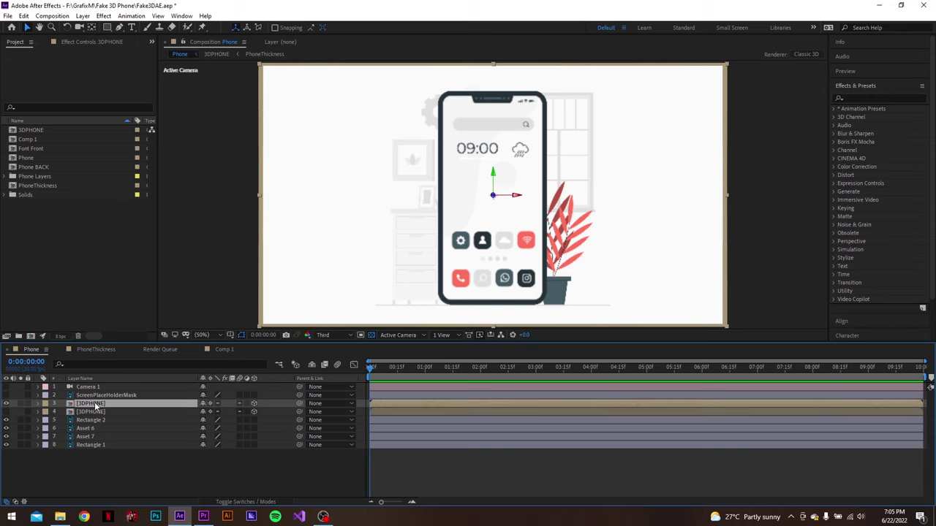
Keyframe the phone's Y Rotation from -50° at 3:00 to a further turn at 5:00.
{"action": "key", "text": "r"}
{"action": "mouse_move", "coordinate": [211, 430]}
{"action": "left_mouse_down"}
{"action": "mouse_move", "coordinate": [191, 429]}
{"action": "mouse_move", "coordinate": [216, 434]}
{"action": "left_mouse_up"}
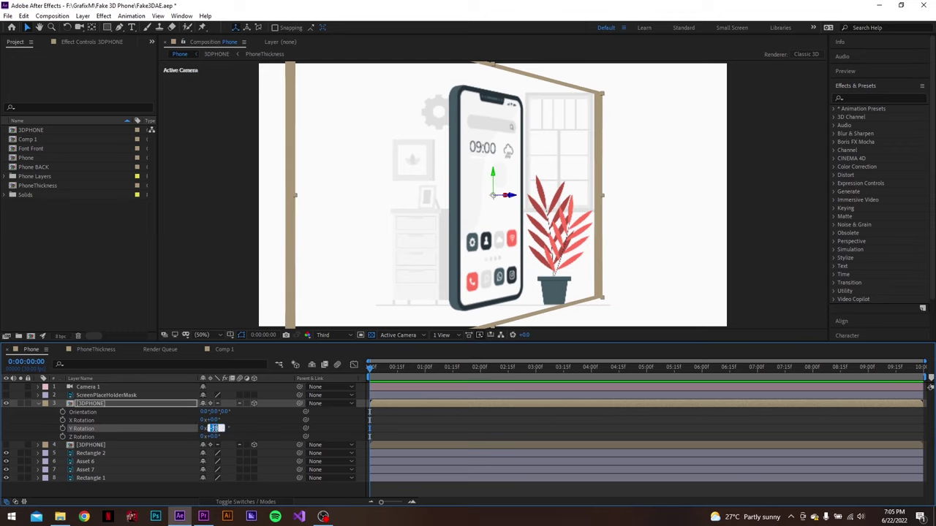
{"action": "key", "text": "Return"}
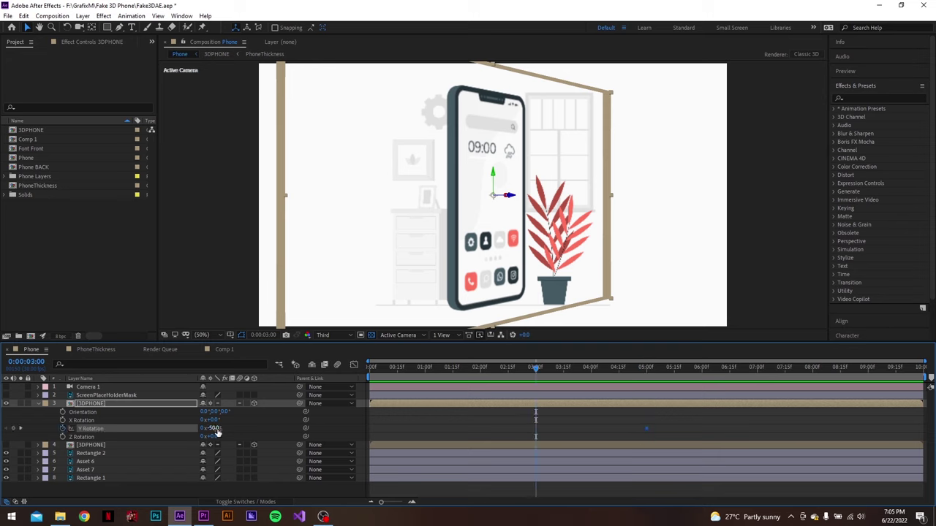
{"action": "left_click_drag", "start_coordinate": [216, 433], "coordinate": [399, 433]}
{"action": "mouse_move", "coordinate": [536, 379]}
{"action": "left_mouse_down"}
{"action": "mouse_move", "coordinate": [644, 373]}
{"action": "mouse_move", "coordinate": [547, 380]}
{"action": "mouse_move", "coordinate": [591, 376]}
{"action": "mouse_move", "coordinate": [644, 390]}
{"action": "mouse_move", "coordinate": [535, 383]}
{"action": "left_mouse_up"}
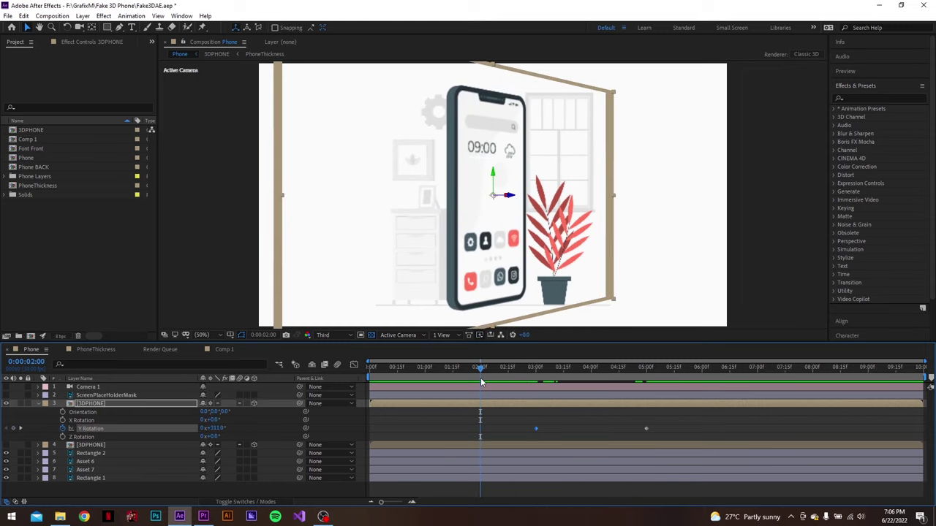
{"action": "key", "text": "k"}
Keyframe Position so the phone sits left (X 409) at 3:00 and centred (X 960) at 5:00.
{"action": "left_click", "coordinate": [102, 403]}
{"action": "key", "text": "p"}
{"action": "key", "text": "j"}
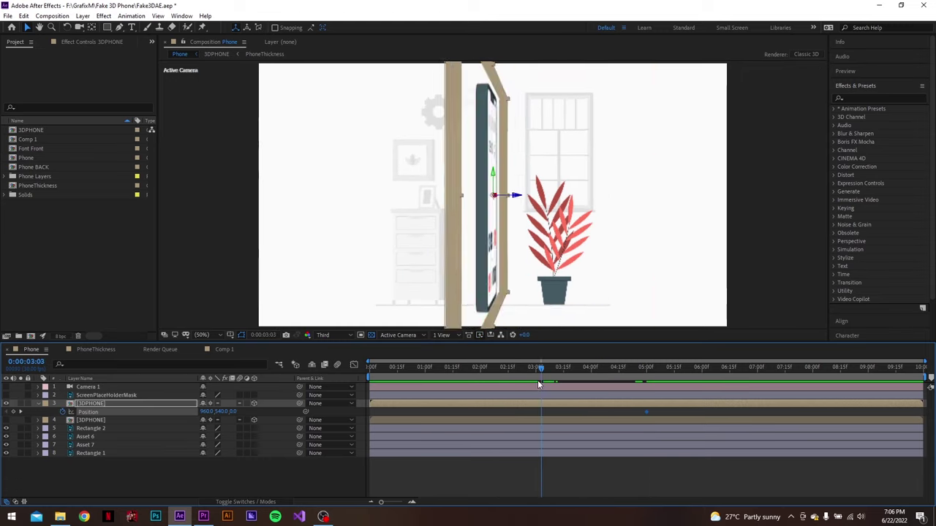
{"action": "left_click_drag", "start_coordinate": [206, 411], "coordinate": [134, 424]}
{"action": "key", "text": "space"}
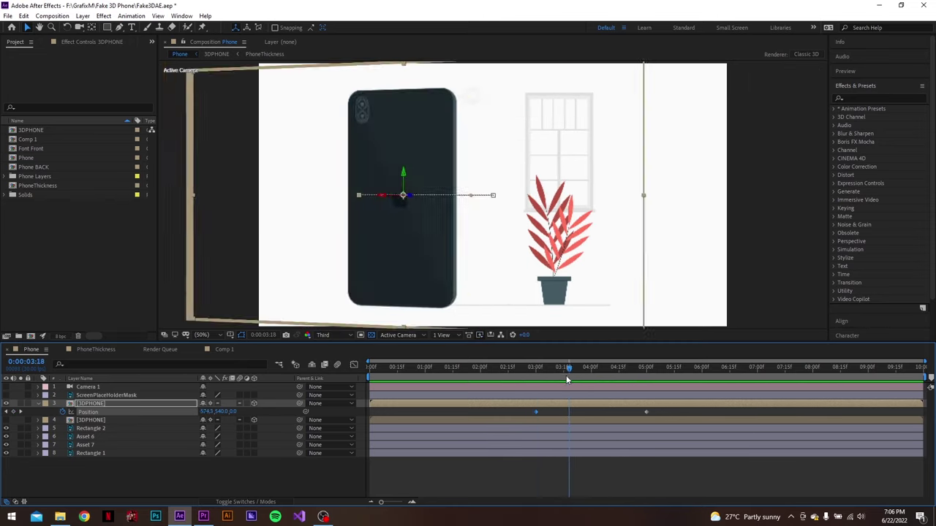
Paste Position and Y Rotation keyframes at 2:00 and start the phone below frame at Y 1584.
{"action": "right_click", "coordinate": [535, 413]}
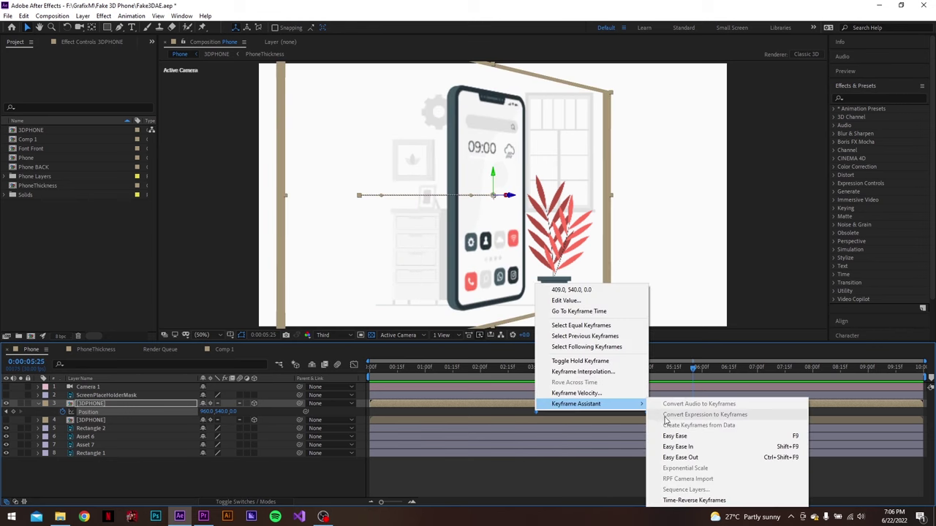
{"action": "key", "text": "Escape"}
{"action": "right_click", "coordinate": [536, 462]}
{"action": "mouse_move", "coordinate": [600, 456]}
{"action": "key", "text": "Escape"}
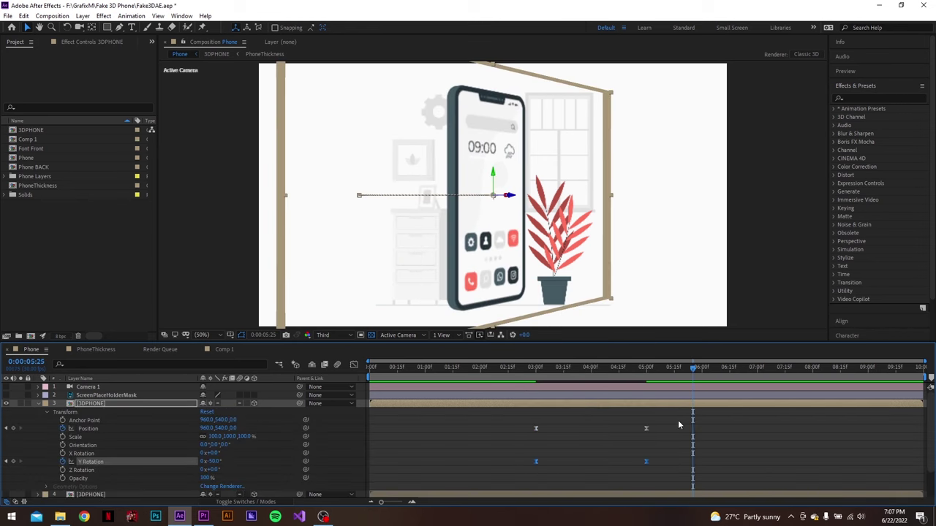
{"action": "left_click", "coordinate": [499, 367]}
{"action": "key", "text": "ctrl+v"}
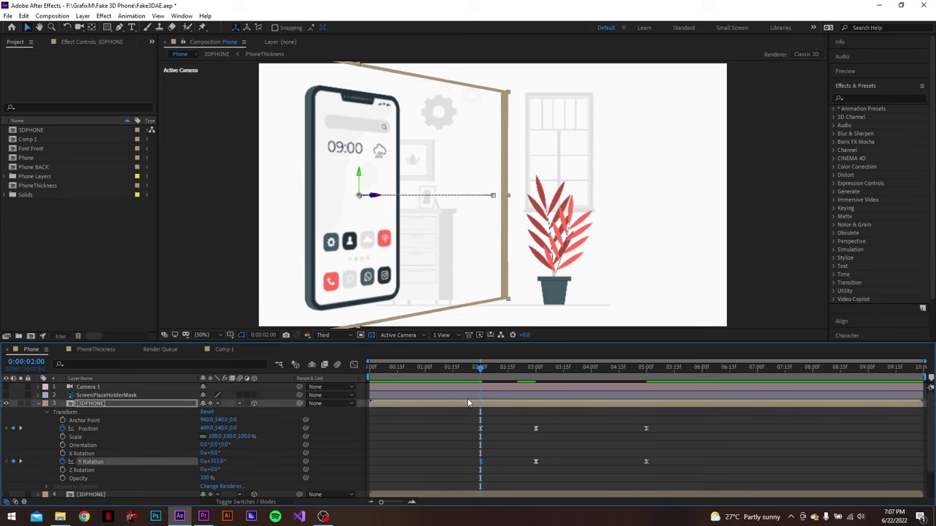
{"action": "left_click_drag", "start_coordinate": [220, 428], "coordinate": [365, 463]}
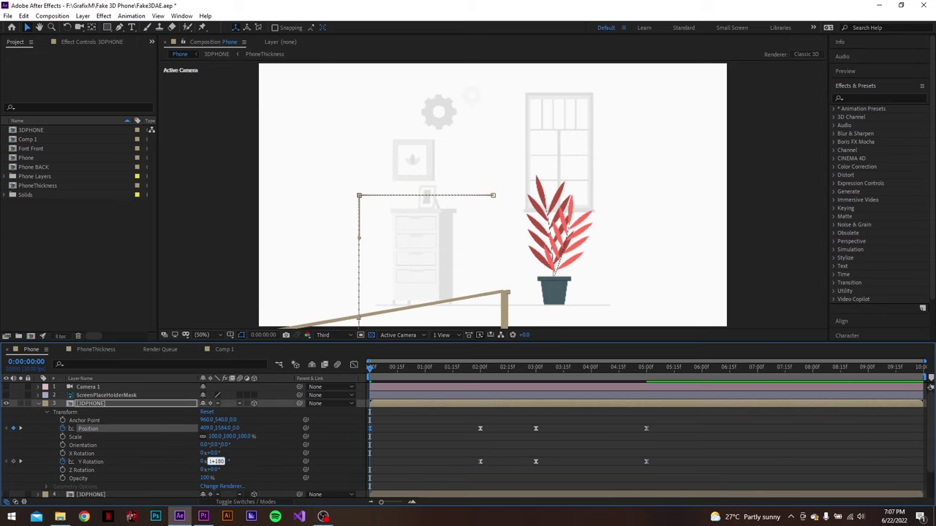
{"action": "key", "text": "Return"}
{"action": "left_click_drag", "start_coordinate": [371, 367], "coordinate": [648, 372]}
Drag the keyframes' influence handles in the Graph Editor to sharply ease the speed curves.
{"action": "left_click_drag", "start_coordinate": [387, 418], "coordinate": [669, 470]}
{"action": "key", "text": "shift+F3"}
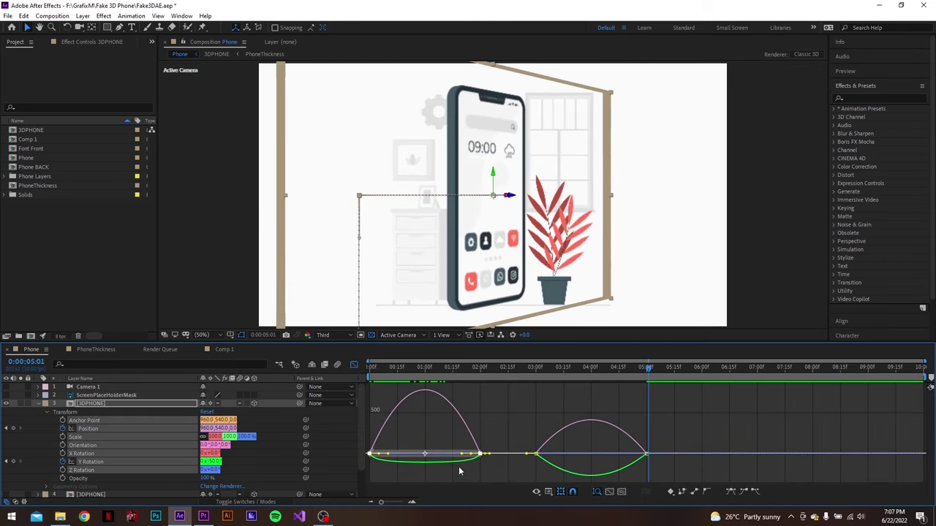
{"action": "left_click", "coordinate": [476, 454]}
{"action": "key", "text": "Home"}
{"action": "left_click_drag", "start_coordinate": [381, 502], "coordinate": [395, 505]}
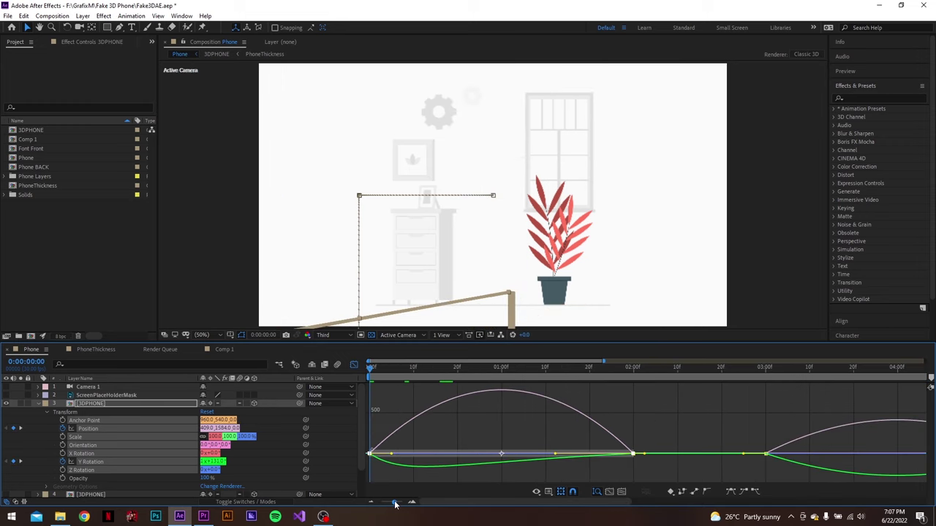
{"action": "left_click_drag", "start_coordinate": [390, 455], "coordinate": [548, 461]}
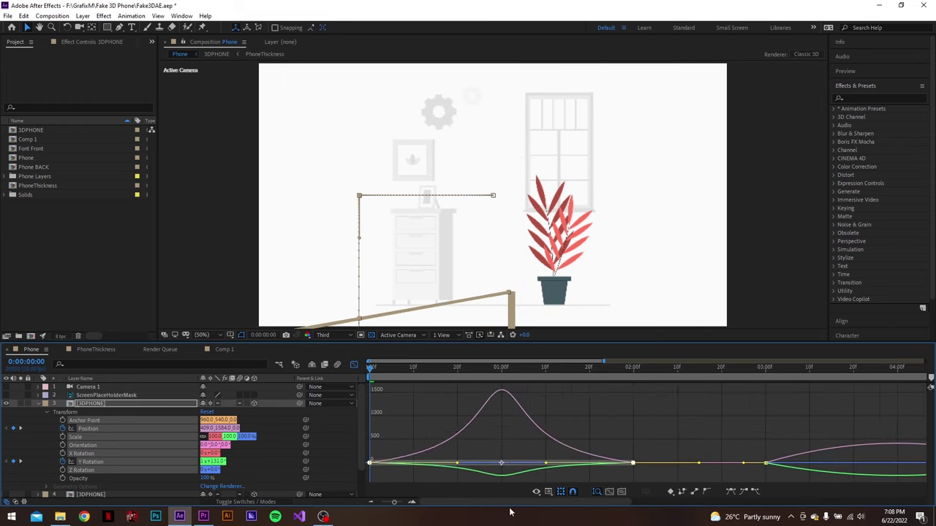
{"action": "scroll", "coordinate": [677, 459], "scroll_direction": "right", "scroll_amount": 5}
{"action": "left_click_drag", "start_coordinate": [640, 444], "coordinate": [600, 432]}
{"action": "left_click_drag", "start_coordinate": [468, 432], "coordinate": [495, 488]}
{"action": "scroll", "coordinate": [405, 372], "scroll_direction": "down", "scroll_amount": 5}
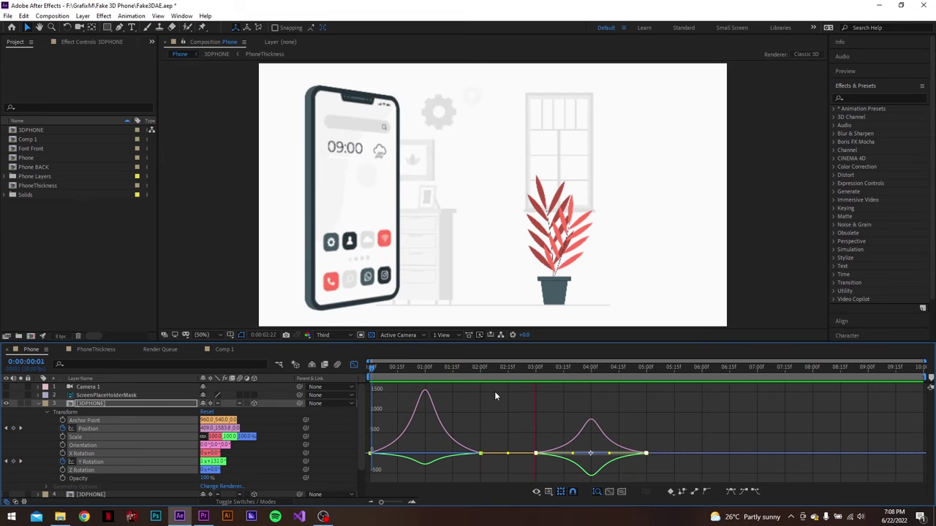
{"action": "key", "text": "space"}
Turn the second phone copy to -230° Y Rotation and move it left to X 752.
{"action": "left_click", "coordinate": [38, 403]}
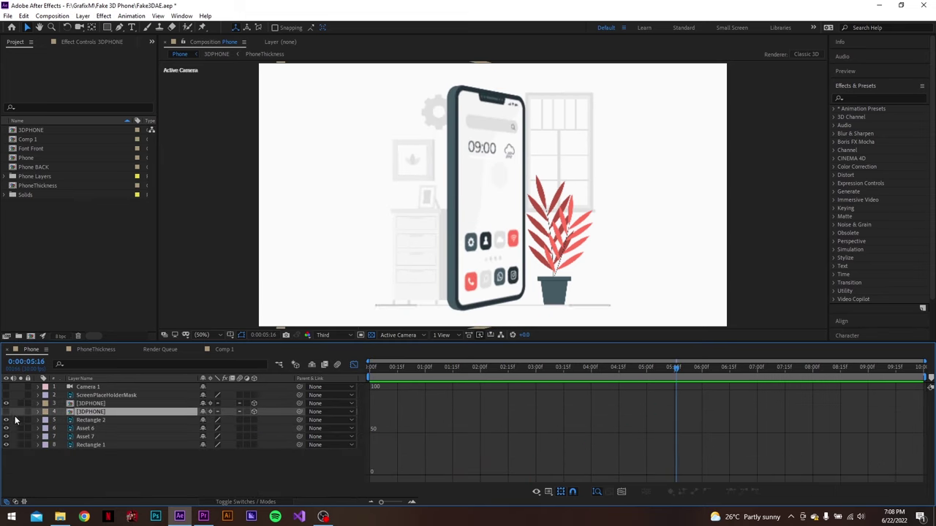
{"action": "left_click", "coordinate": [94, 412]}
{"action": "key", "text": "r"}
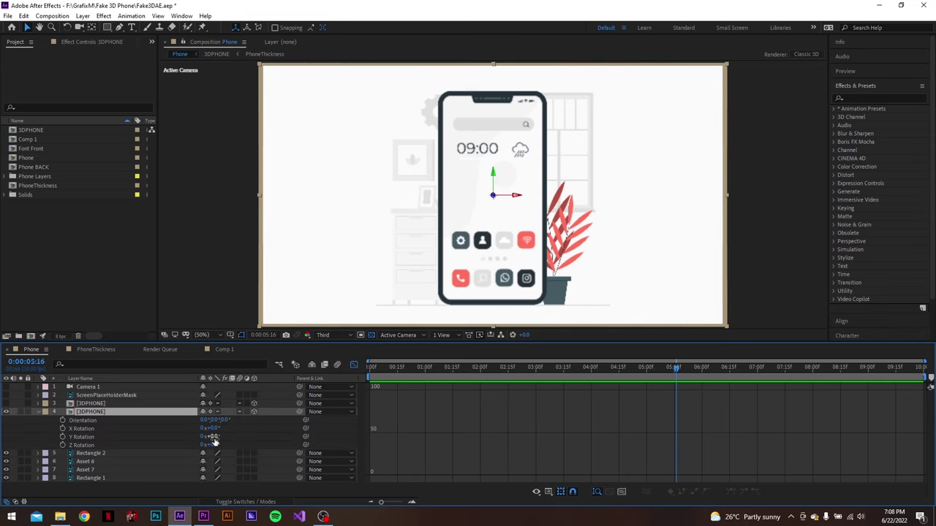
{"action": "key", "text": "Return"}
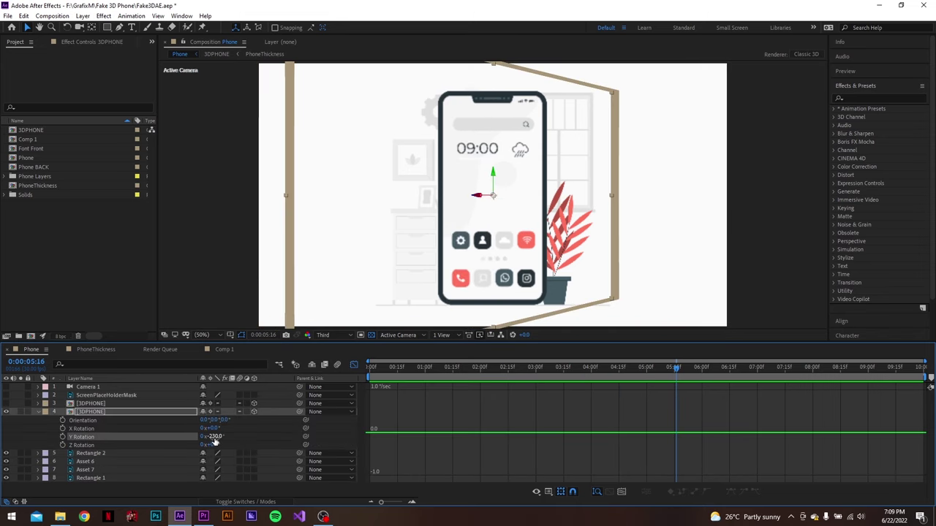
{"action": "left_click", "coordinate": [353, 364]}
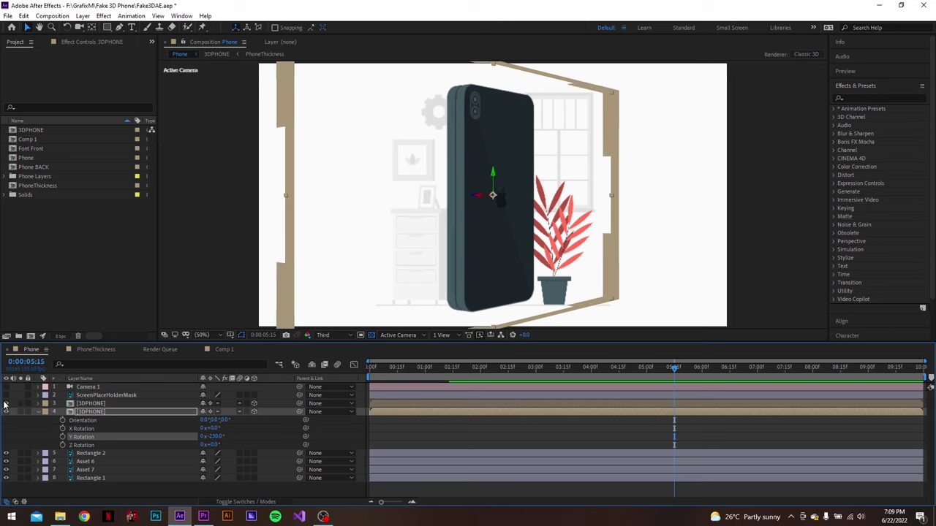
{"action": "left_click", "coordinate": [119, 412]}
{"action": "key", "text": "ctrl+grave"}
{"action": "left_click_drag", "start_coordinate": [198, 435], "coordinate": [122, 452]}
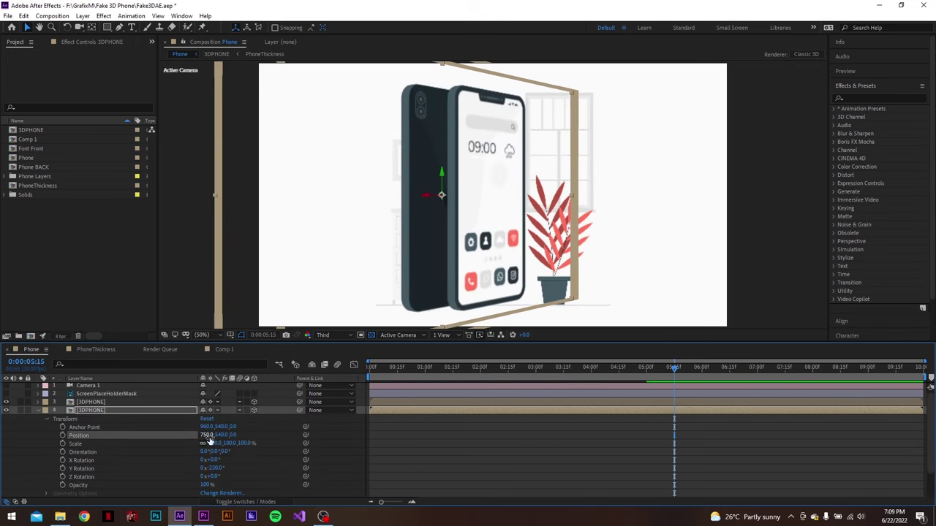
{"action": "left_click_drag", "start_coordinate": [207, 435], "coordinate": [209, 435]}
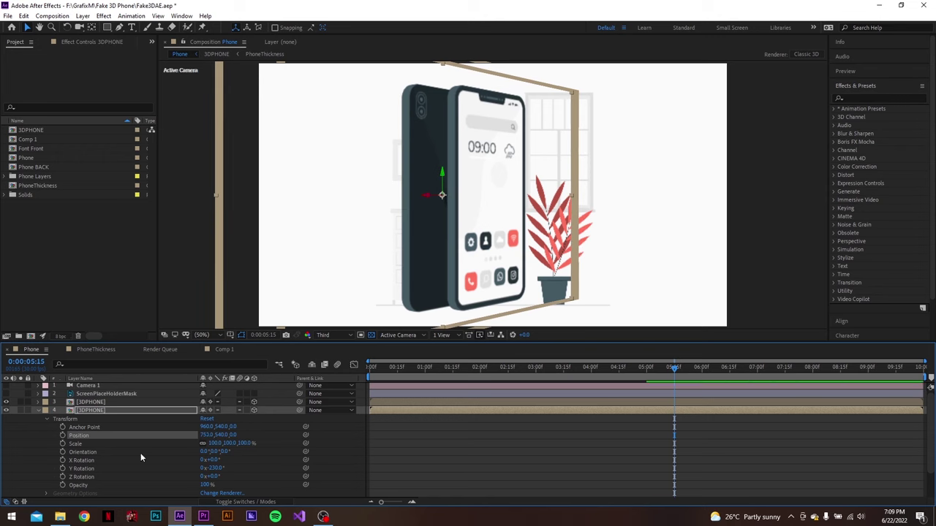
Keyframe Position Y -504 and Y Rotation with one extra revolution at 3:00.
{"action": "left_click_drag", "start_coordinate": [674, 368], "coordinate": [676, 389]}
{"action": "right_click", "coordinate": [536, 435]}
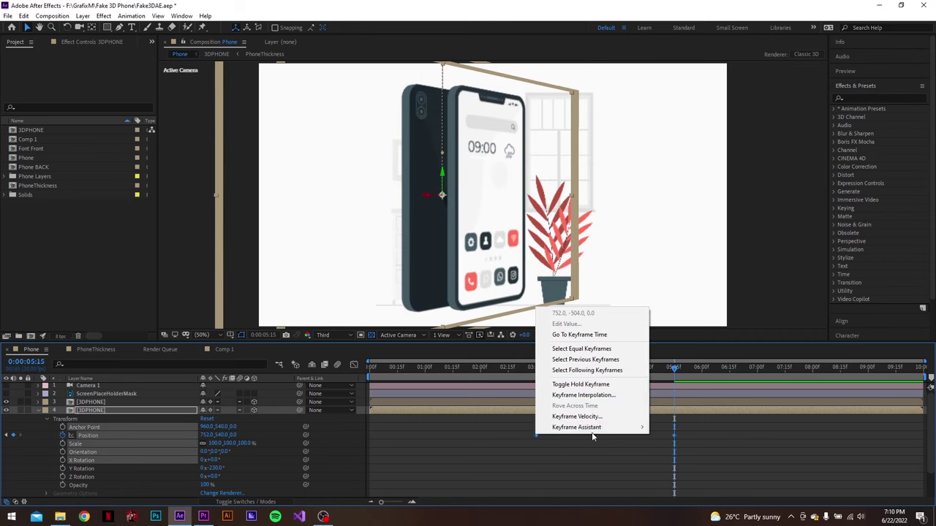
{"action": "left_click", "coordinate": [695, 427]}
{"action": "scroll", "coordinate": [307, 427], "scroll_direction": "down", "scroll_amount": 1}
{"action": "left_click", "coordinate": [95, 444]}
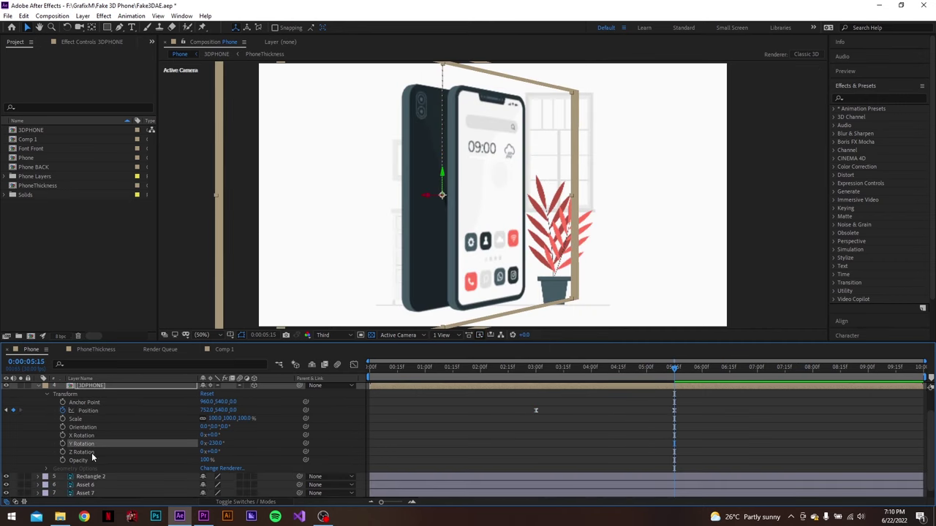
{"action": "left_click_drag", "start_coordinate": [685, 372], "coordinate": [531, 388]}
{"action": "left_click", "coordinate": [214, 443]}
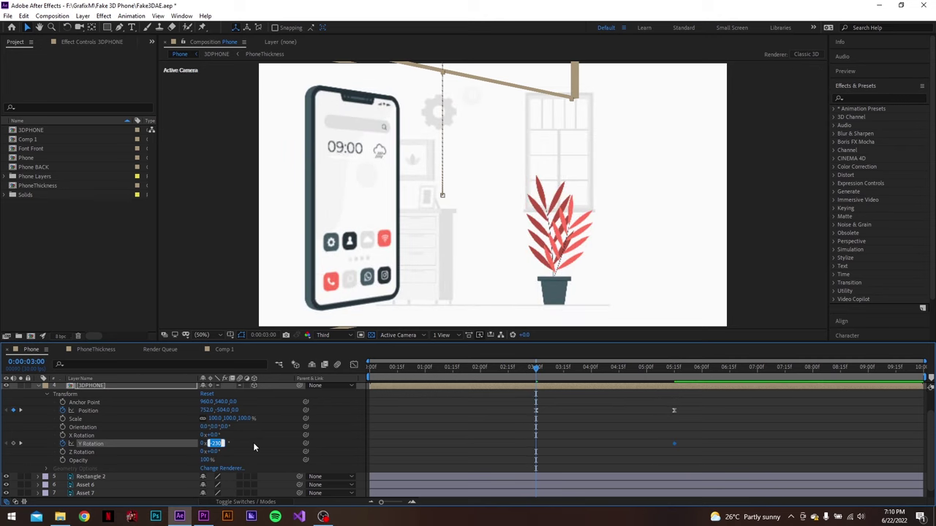
{"action": "key", "text": "shift+Tab"}
{"action": "type", "text": "1"}
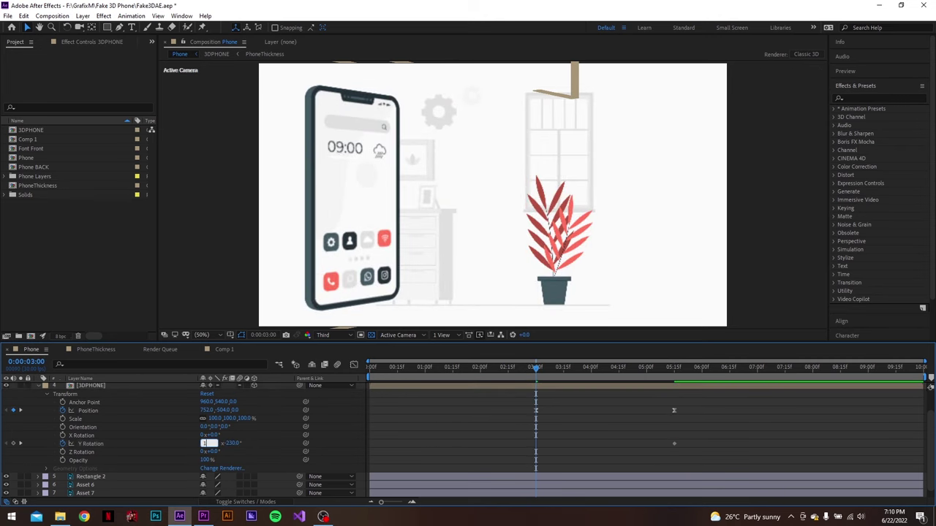
{"action": "left_click_drag", "start_coordinate": [536, 368], "coordinate": [685, 404]}
Apply Easy Ease to the second phone's Position and Y Rotation keyframes.
{"action": "left_click_drag", "start_coordinate": [711, 437], "coordinate": [534, 457]}
{"action": "right_click", "coordinate": [536, 443]}
{"action": "mouse_move", "coordinate": [576, 438]}
{"action": "left_click", "coordinate": [697, 375]}
{"action": "left_click_drag", "start_coordinate": [685, 387], "coordinate": [625, 388]}
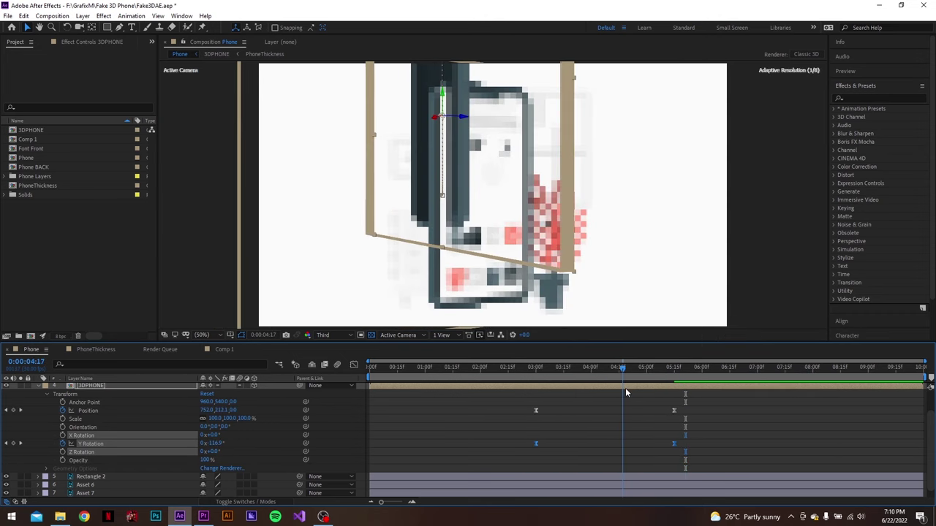
{"action": "left_click", "coordinate": [765, 410]}
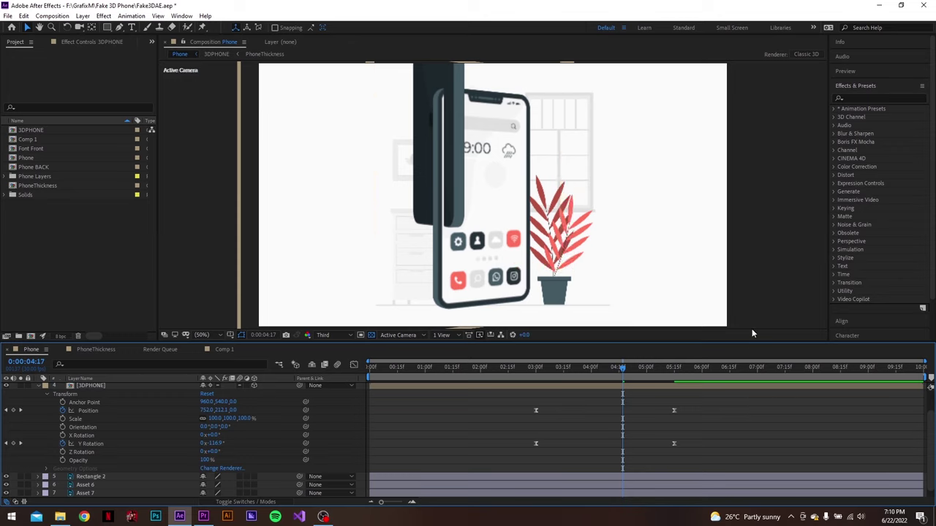
Search Effects & Presets for 'dro' and apply Drop Shadow to the front 3DPHONE layer.
{"action": "left_click", "coordinate": [871, 99]}
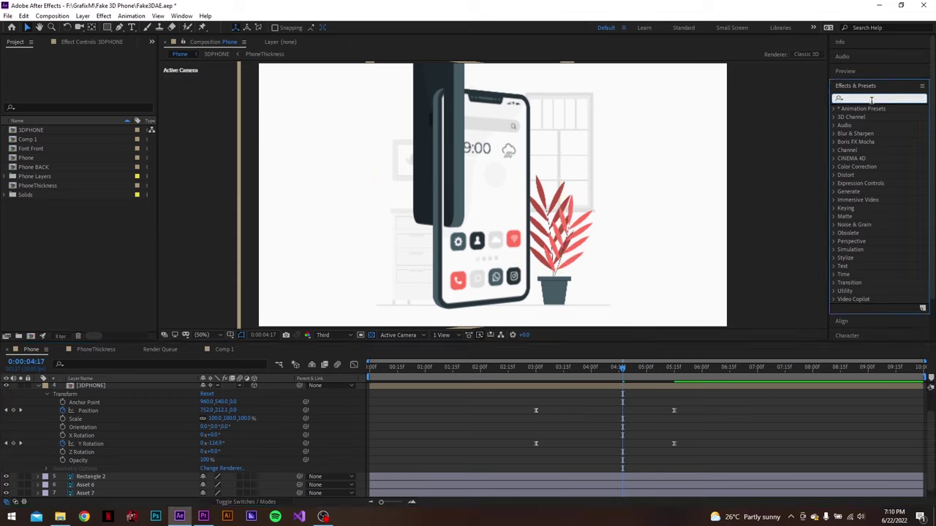
{"action": "type", "text": "drop"}
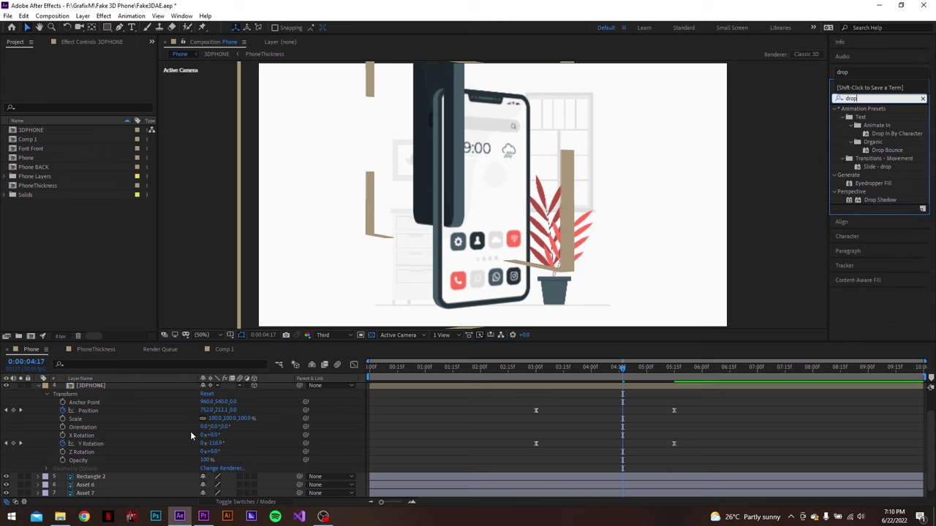
{"action": "scroll", "coordinate": [156, 447], "scroll_direction": "up", "scroll_amount": 2}
{"action": "left_click", "coordinate": [117, 407]}
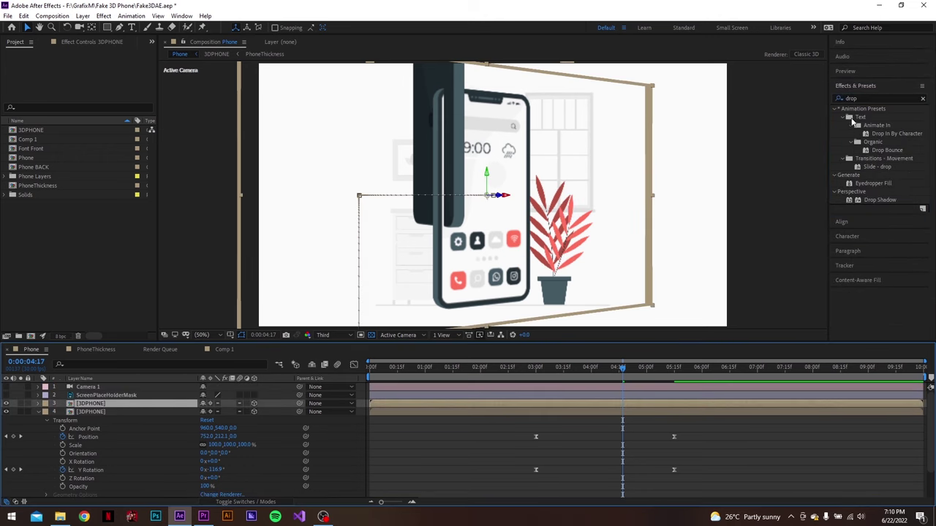
{"action": "left_click_drag", "start_coordinate": [883, 205], "coordinate": [96, 411]}
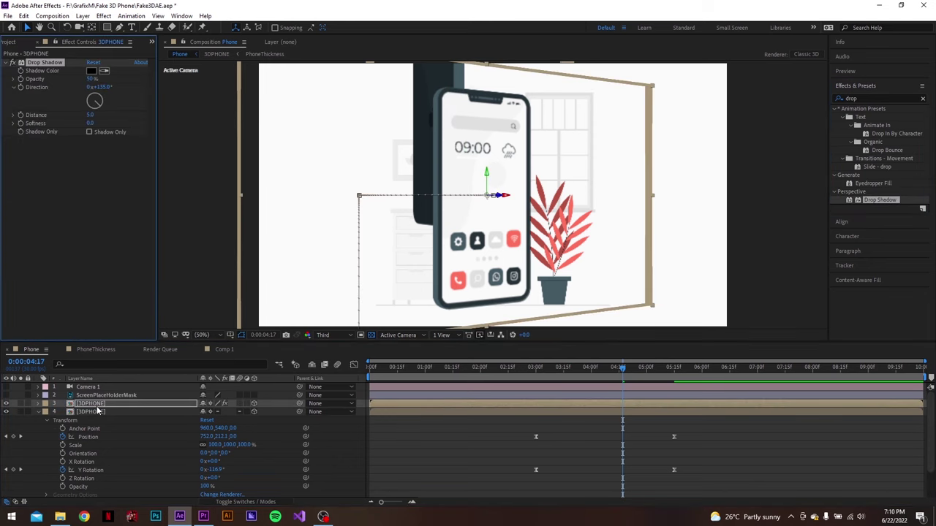
{"action": "key", "text": "space"}
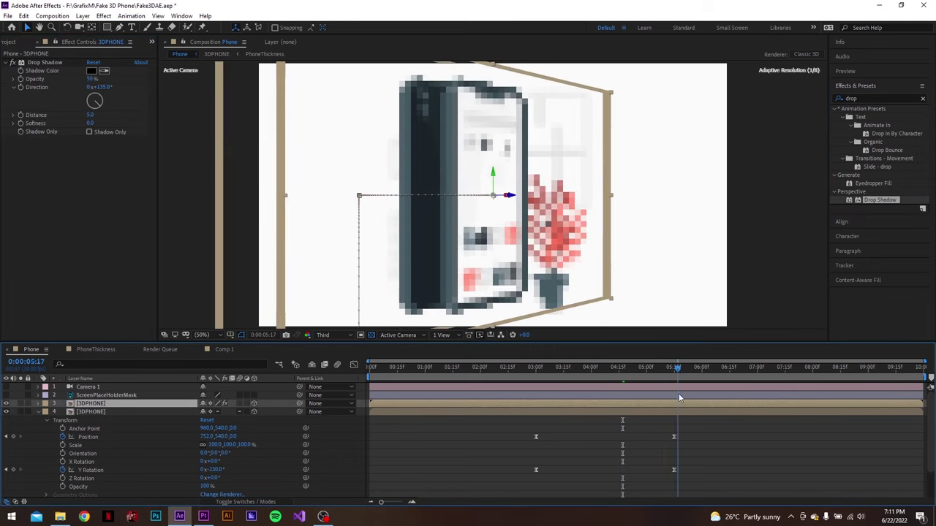
Set the shadow's softness to 80, direction to 268° and distance to 23.
{"action": "left_click_drag", "start_coordinate": [90, 123], "coordinate": [133, 128]}
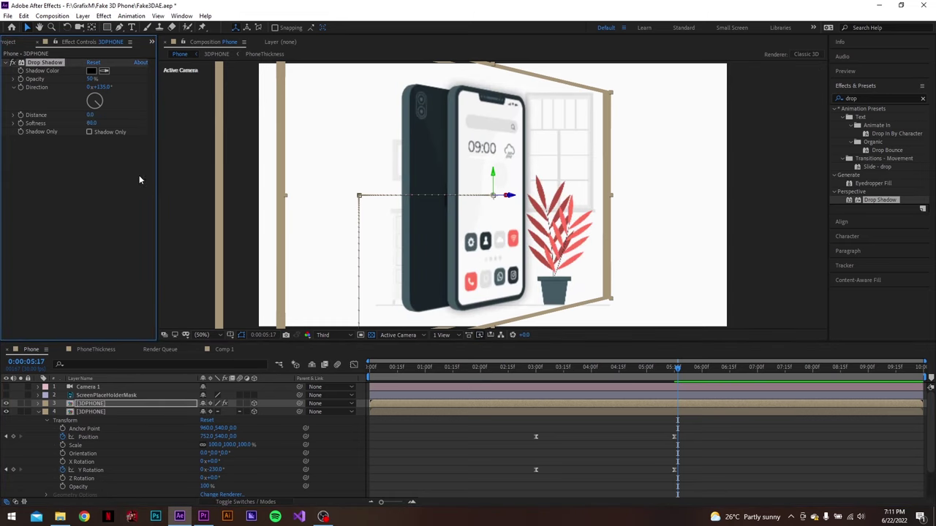
{"action": "mouse_move", "coordinate": [102, 103]}
{"action": "left_mouse_down"}
{"action": "mouse_move", "coordinate": [86, 106]}
{"action": "mouse_move", "coordinate": [94, 93]}
{"action": "left_mouse_up"}
{"action": "left_click", "coordinate": [400, 367]}
{"action": "key", "text": "Home"}
{"action": "key", "text": "space"}
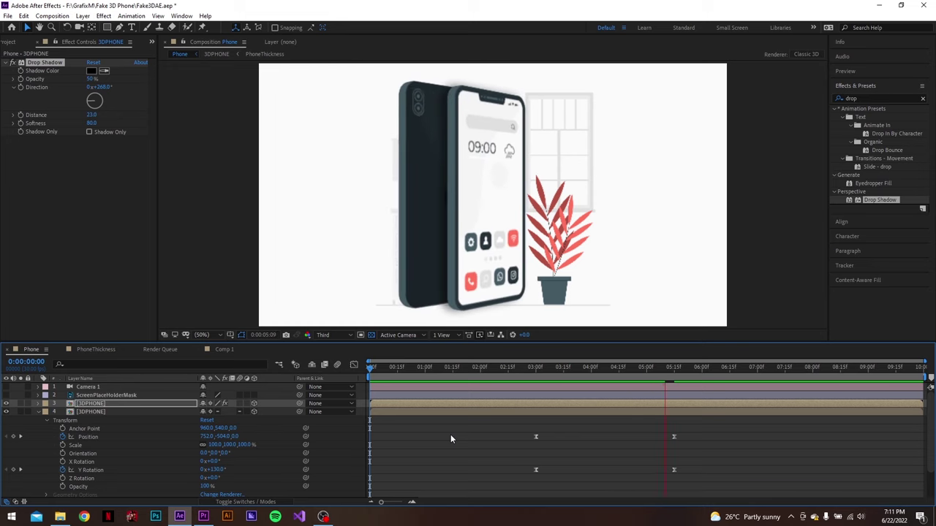
{"action": "left_click", "coordinate": [88, 387]}
{"action": "left_click", "coordinate": [646, 372]}
{"action": "left_click", "coordinate": [646, 404]}
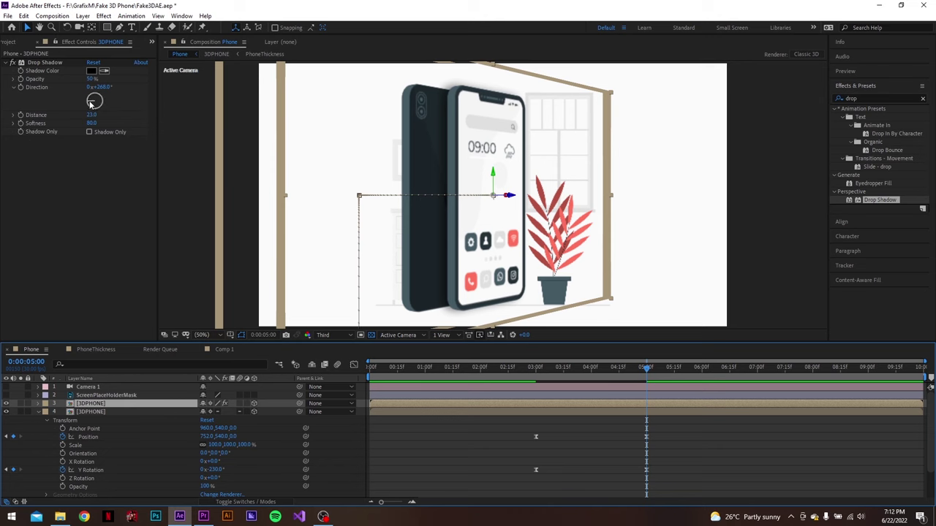
{"action": "key", "text": "Page_Up"}
{"action": "key", "text": "Page_Up"}
{"action": "key", "text": "Page_Up"}
{"action": "key", "text": "Page_Up"}
{"action": "key", "text": "Page_Up"}
{"action": "key", "text": "Page_Up"}
{"action": "key", "text": "Page_Up"}
{"action": "key", "text": "Page_Up"}
{"action": "key", "text": "Page_Up"}
{"action": "key", "text": "Page_Up"}
{"action": "key", "text": "Page_Up"}
{"action": "key", "text": "Page_Up"}
{"action": "key", "text": "Page_Up"}
{"action": "key", "text": "Page_Up"}
{"action": "key", "text": "Page_Up"}
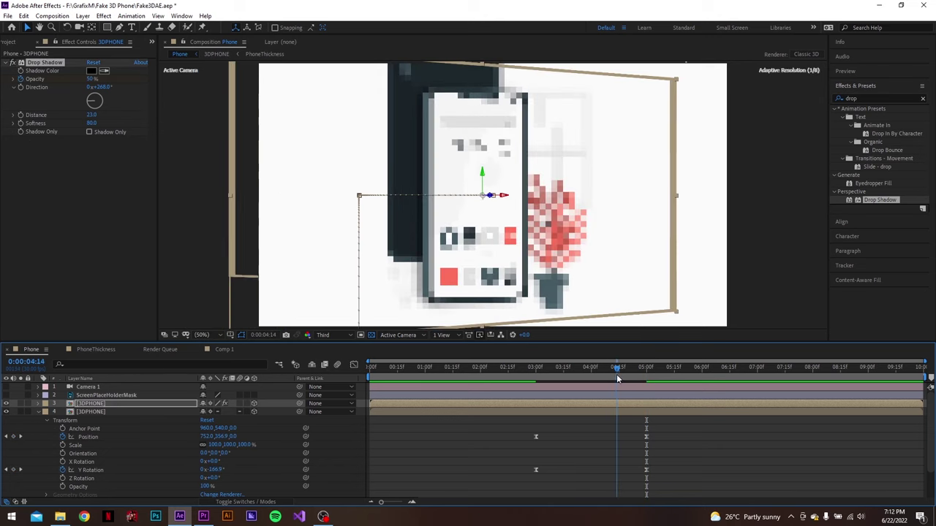
{"action": "left_click_drag", "start_coordinate": [618, 366], "coordinate": [369, 366]}
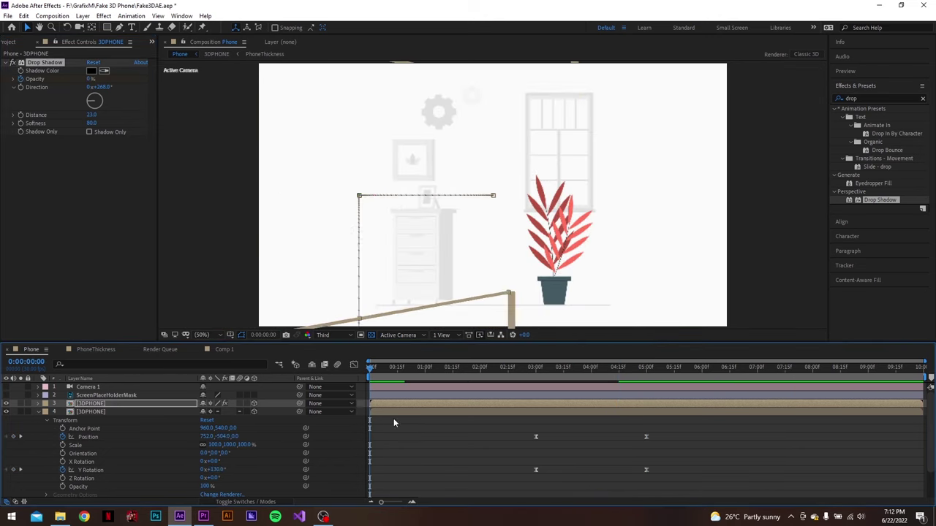
{"action": "key", "text": "space"}
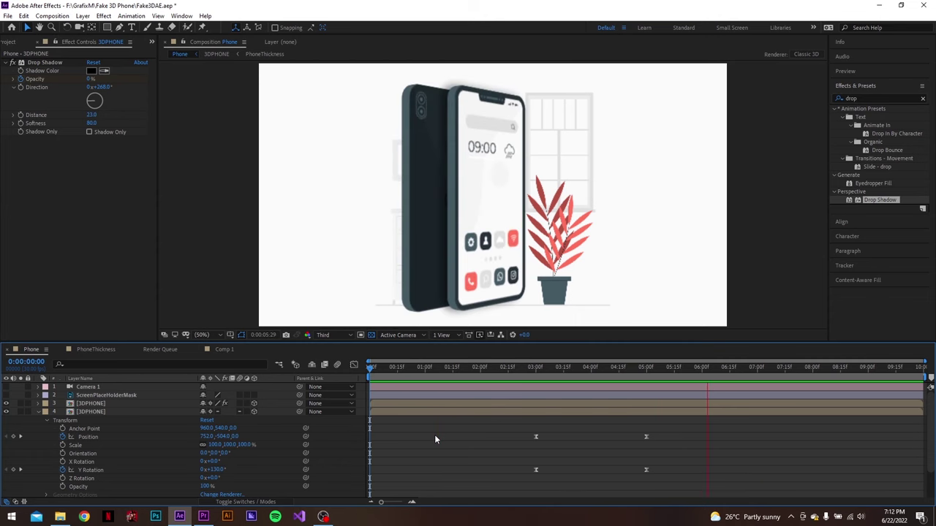
{"action": "left_click", "coordinate": [533, 492]}
{"action": "key", "text": "shift+F3"}
{"action": "scroll", "coordinate": [676, 459], "scroll_direction": "up", "scroll_amount": 3}
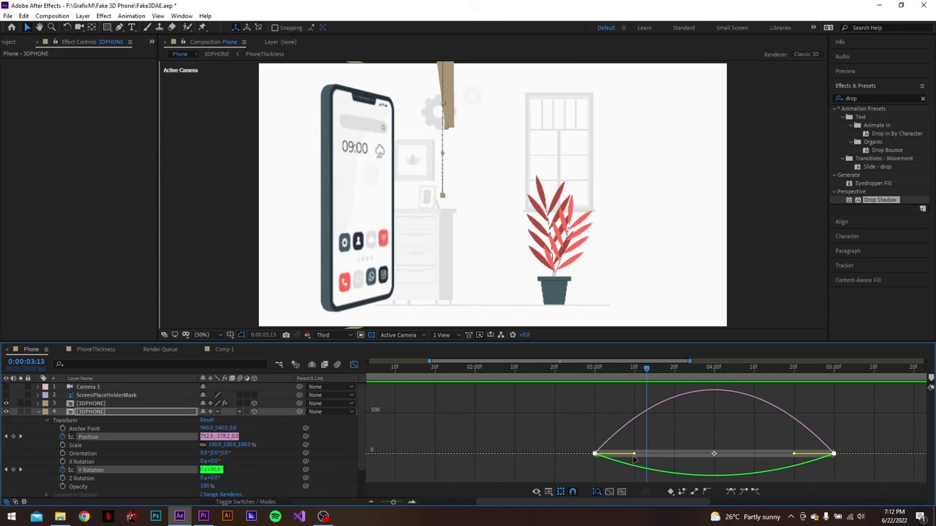
{"action": "scroll", "coordinate": [676, 459], "scroll_direction": "down", "scroll_amount": 3}
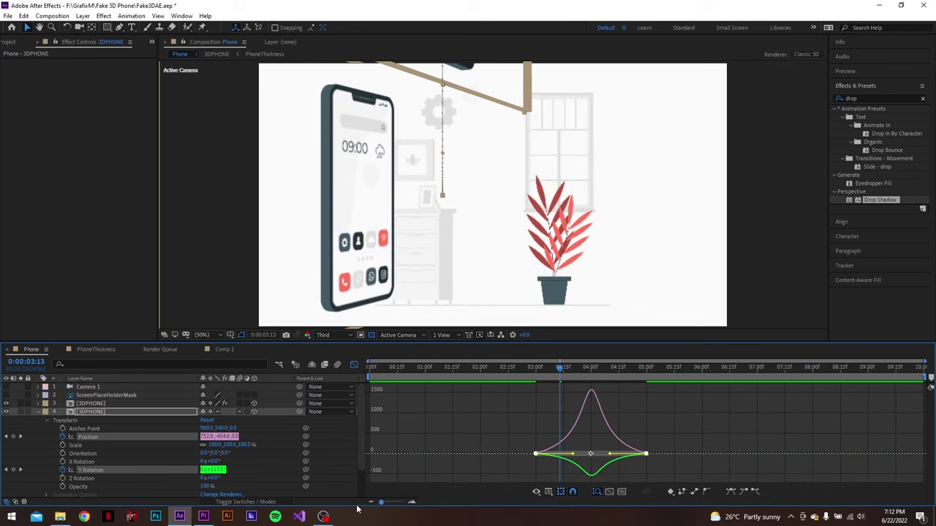
{"action": "key", "text": "shift+F3"}
{"action": "key", "text": "space"}
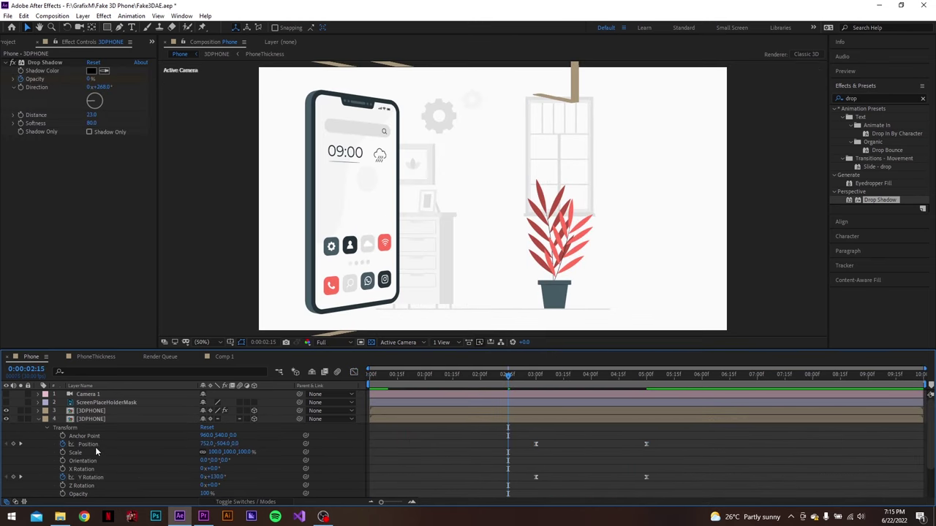
Add a new adjustment layer above Rectangle 2.
{"action": "left_click", "coordinate": [38, 419]}
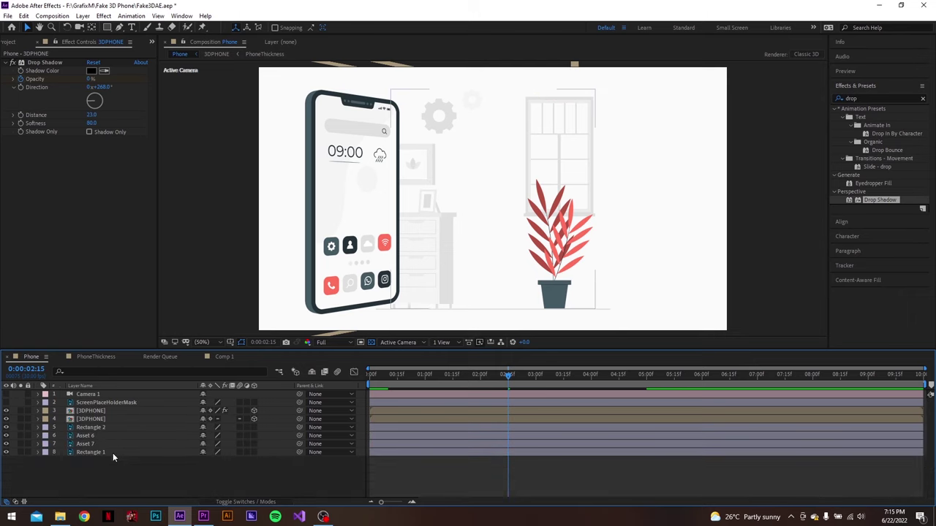
{"action": "right_click", "coordinate": [146, 452]}
{"action": "left_click", "coordinate": [111, 424]}
{"action": "left_click", "coordinate": [117, 427]}
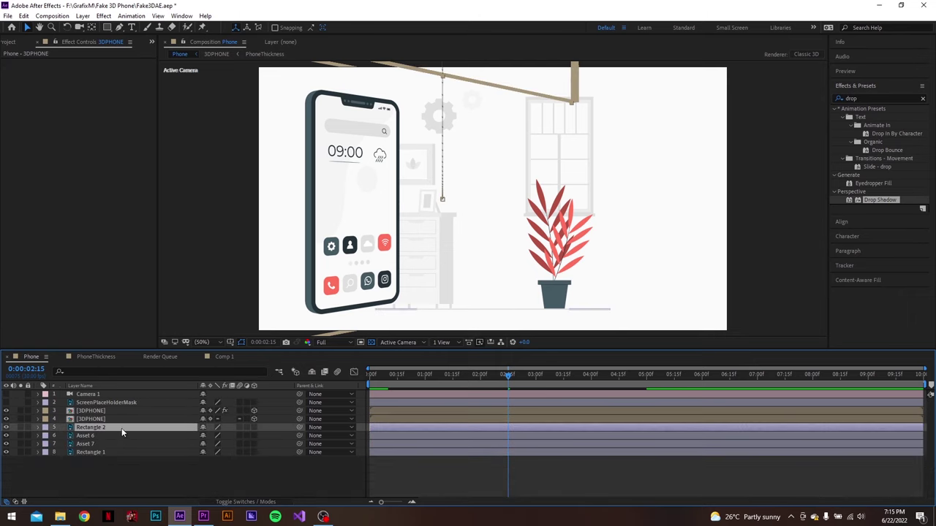
{"action": "right_click", "coordinate": [163, 427]}
{"action": "mouse_move", "coordinate": [258, 378]}
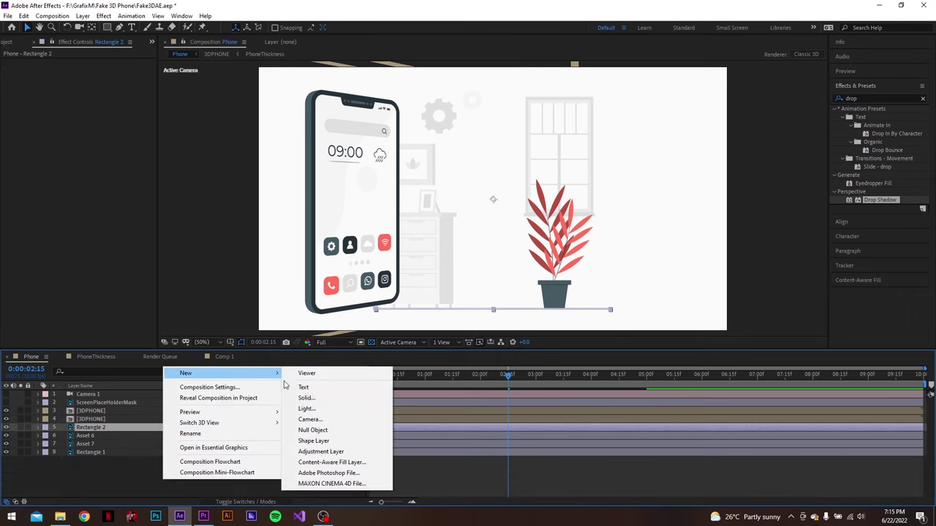
{"action": "left_click", "coordinate": [321, 452]}
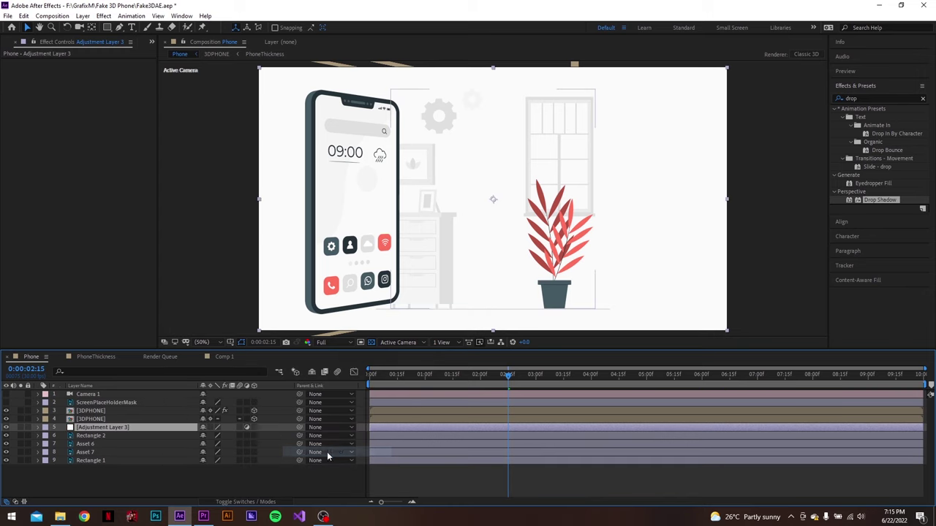
Parent Rectangle 2, Asset 6 and Asset 7 to the adjustment layer.
{"action": "left_click", "coordinate": [149, 436]}
{"action": "left_click", "coordinate": [127, 444], "text": "ctrl"}
{"action": "left_click", "coordinate": [133, 453], "text": "ctrl"}
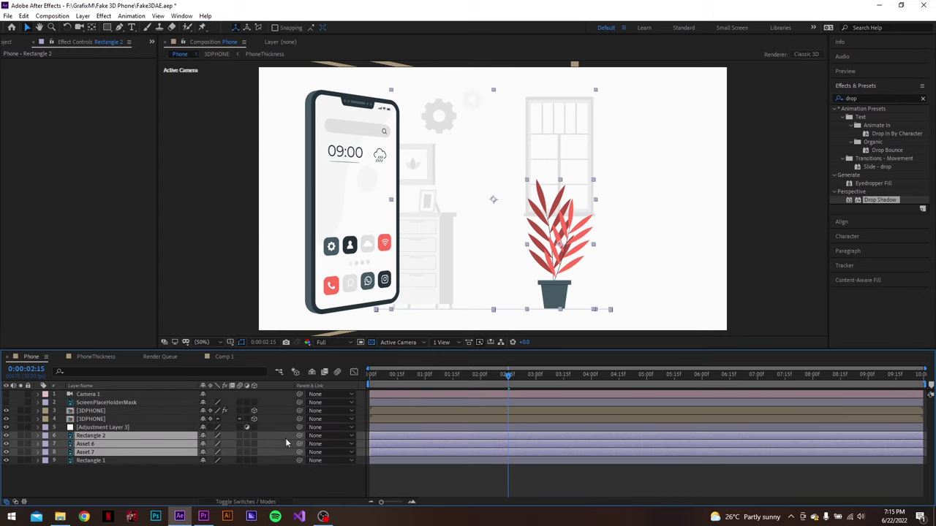
{"action": "left_click_drag", "start_coordinate": [126, 435], "coordinate": [122, 427]}
Keyframe the adjustment layer's Position, shifted right at 3:00 and centred at 5:00.
{"action": "left_click", "coordinate": [122, 427]}
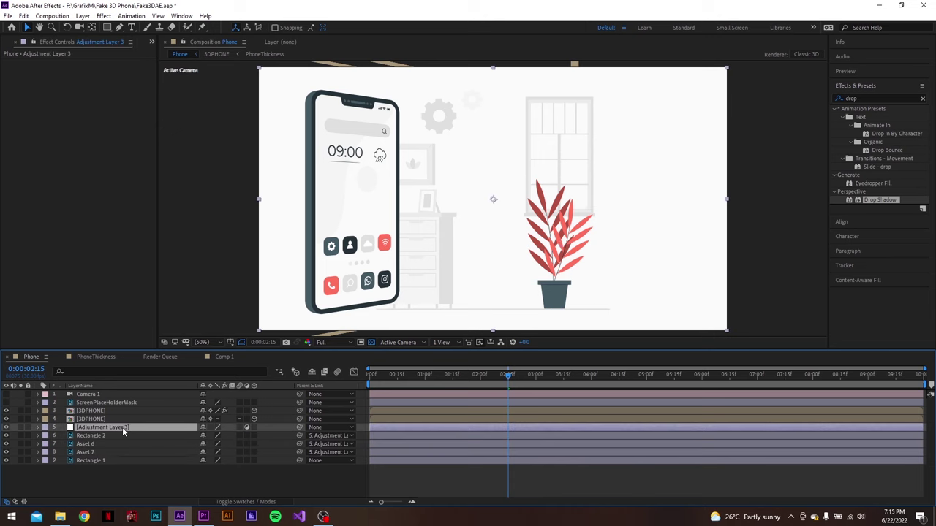
{"action": "key", "text": "p"}
{"action": "left_click_drag", "start_coordinate": [508, 374], "coordinate": [647, 391]}
{"action": "left_click", "coordinate": [62, 436]}
{"action": "left_click", "coordinate": [536, 375]}
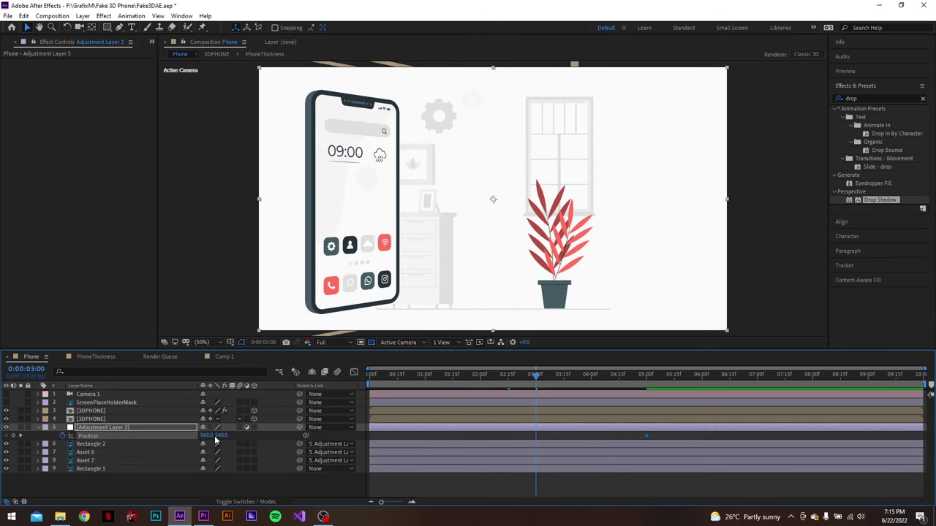
{"action": "left_click_drag", "start_coordinate": [215, 435], "coordinate": [252, 435]}
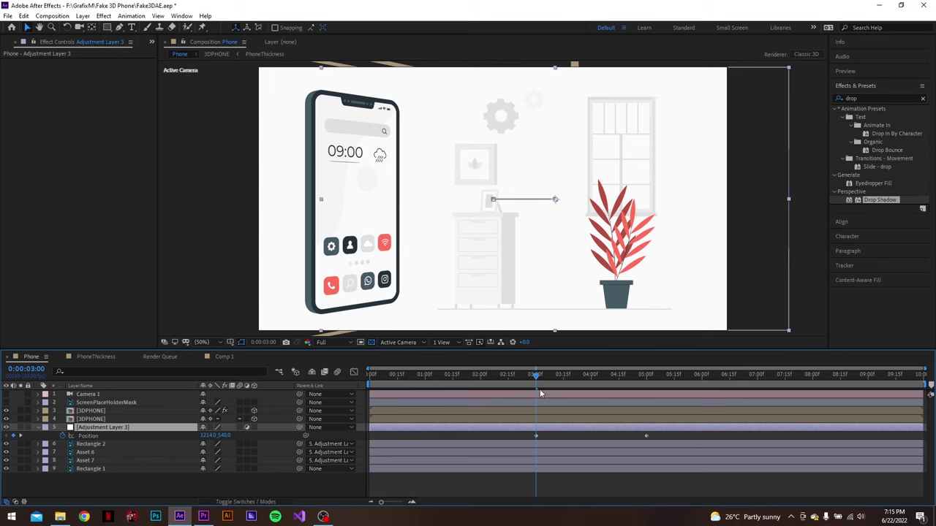
{"action": "left_click_drag", "start_coordinate": [540, 389], "coordinate": [661, 389]}
Easy Ease both Position keyframes and widen the first one's influence in the Graph Editor.
{"action": "left_click_drag", "start_coordinate": [660, 437], "coordinate": [543, 438]}
{"action": "right_click", "coordinate": [648, 437]}
{"action": "mouse_move", "coordinate": [680, 431]}
{"action": "left_click", "coordinate": [812, 328]}
{"action": "key", "text": "shift+F3"}
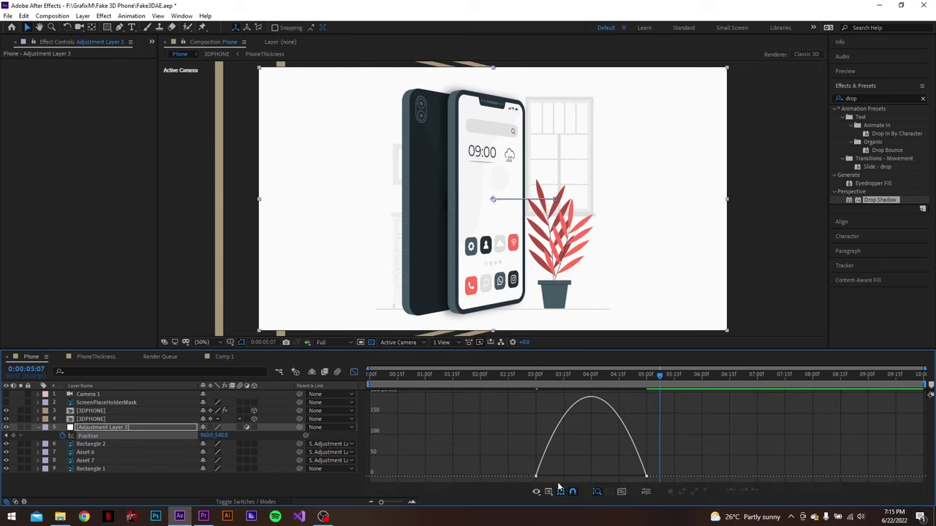
{"action": "left_click_drag", "start_coordinate": [648, 476], "coordinate": [693, 477]}
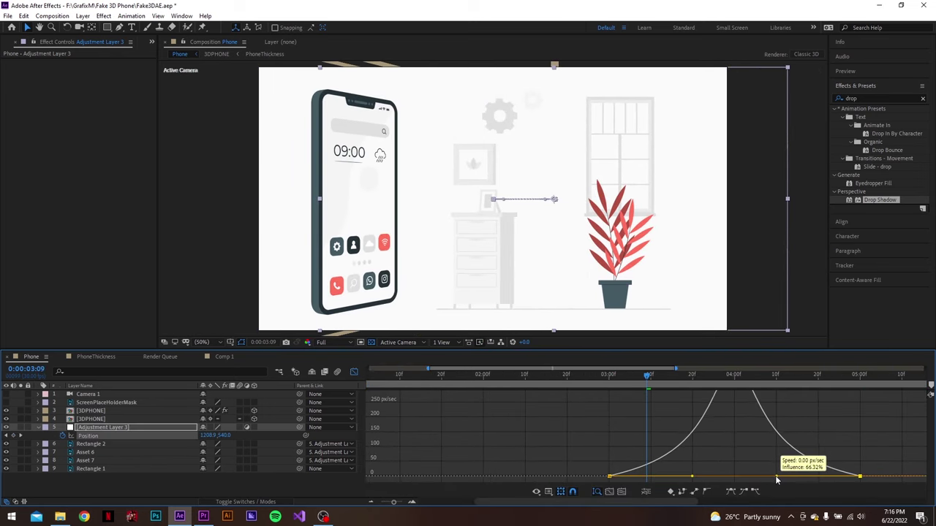
{"action": "left_click_drag", "start_coordinate": [777, 479], "coordinate": [776, 480]}
{"action": "key", "text": "semicolon"}
{"action": "key", "text": "Home"}
{"action": "key", "text": "space"}
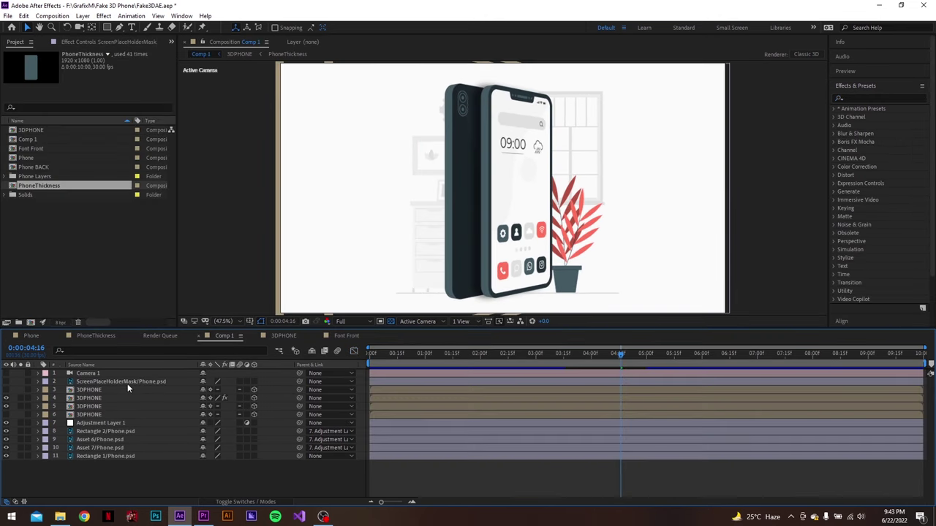
Cut ScreenPlaceHolderMask from Comp 1 and paste it into the Font Front composition.
{"action": "left_click", "coordinate": [110, 381]}
{"action": "left_click", "coordinate": [7, 382]}
{"action": "left_click", "coordinate": [7, 382]}
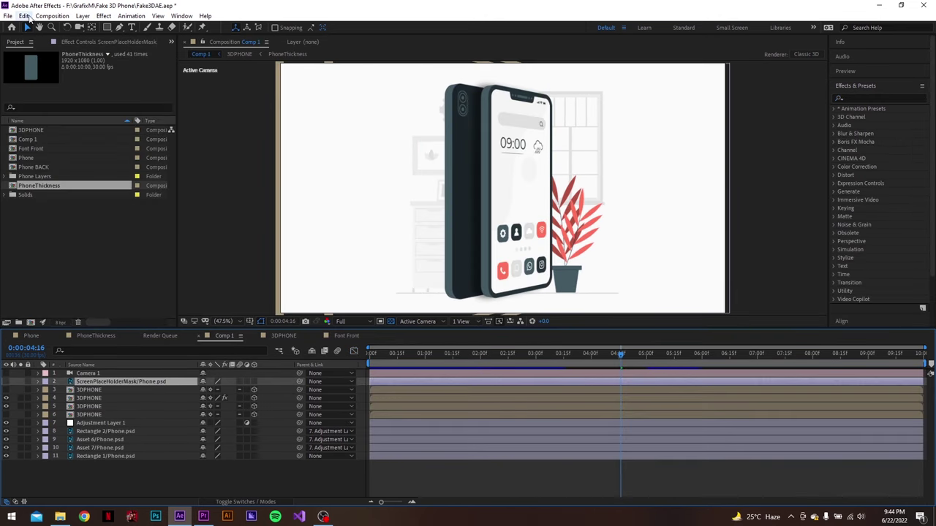
{"action": "left_click", "coordinate": [24, 15]}
{"action": "left_click", "coordinate": [46, 65]}
{"action": "double_click", "coordinate": [100, 389]}
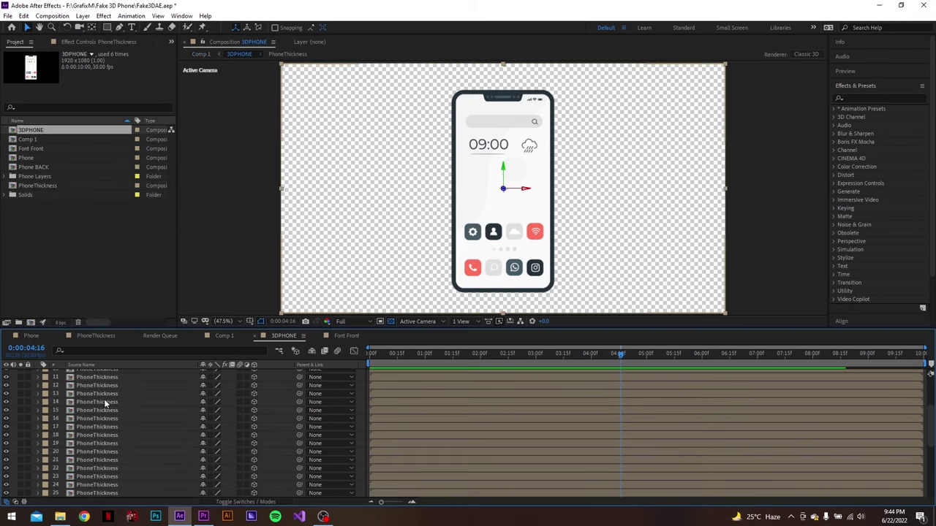
{"action": "scroll", "coordinate": [104, 399], "scroll_direction": "up", "scroll_amount": 5}
{"action": "double_click", "coordinate": [98, 375]}
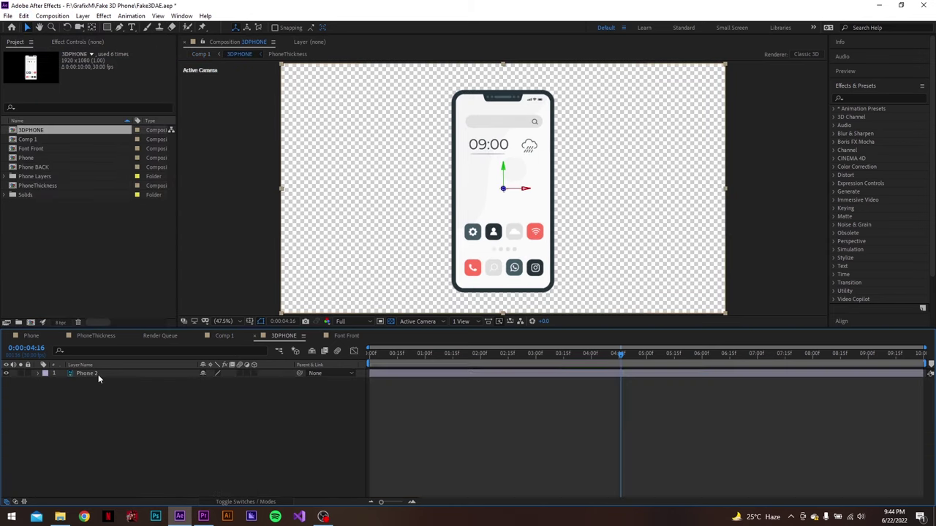
{"action": "left_click", "coordinate": [32, 15]}
{"action": "left_click", "coordinate": [58, 118]}
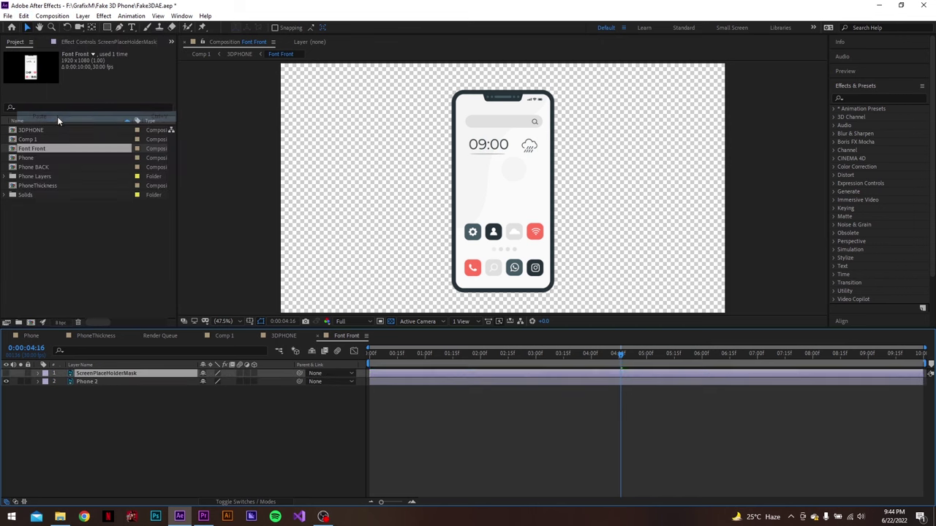
Add LOGOANIMATION.mov at 40% scale and alpha-matte it to ScreenPlaceHolderMask.
{"action": "left_click_drag", "start_coordinate": [60, 151], "coordinate": [124, 381]}
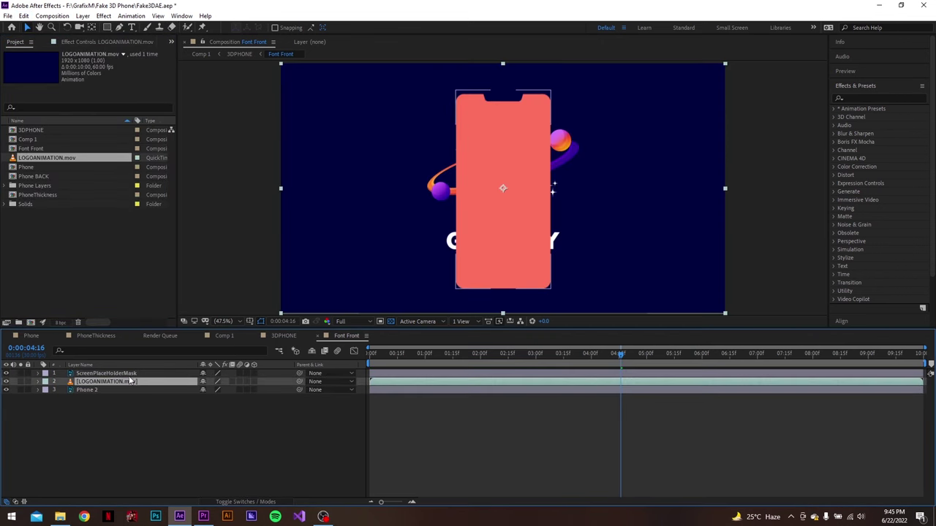
{"action": "key", "text": "s"}
{"action": "left_click_drag", "start_coordinate": [219, 390], "coordinate": [231, 398]}
{"action": "left_click", "coordinate": [7, 373]}
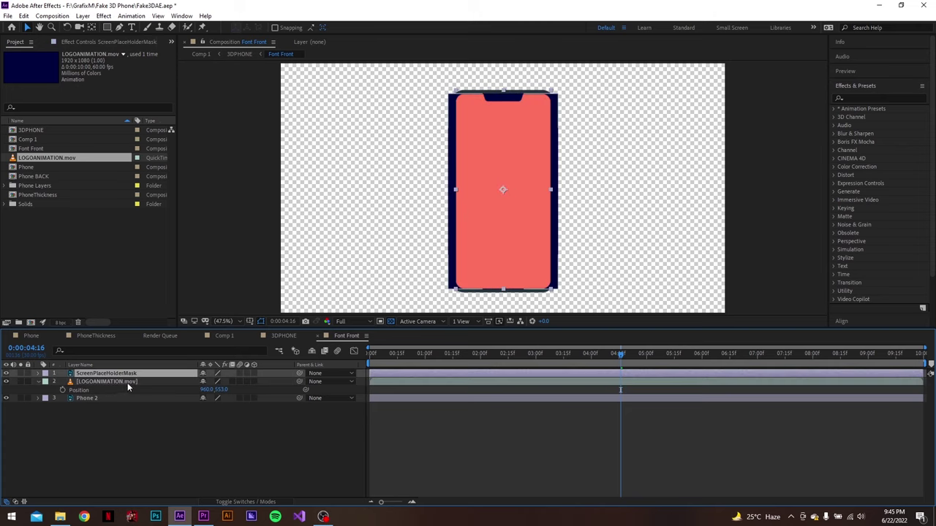
{"action": "left_click", "coordinate": [248, 502]}
{"action": "left_click", "coordinate": [271, 383]}
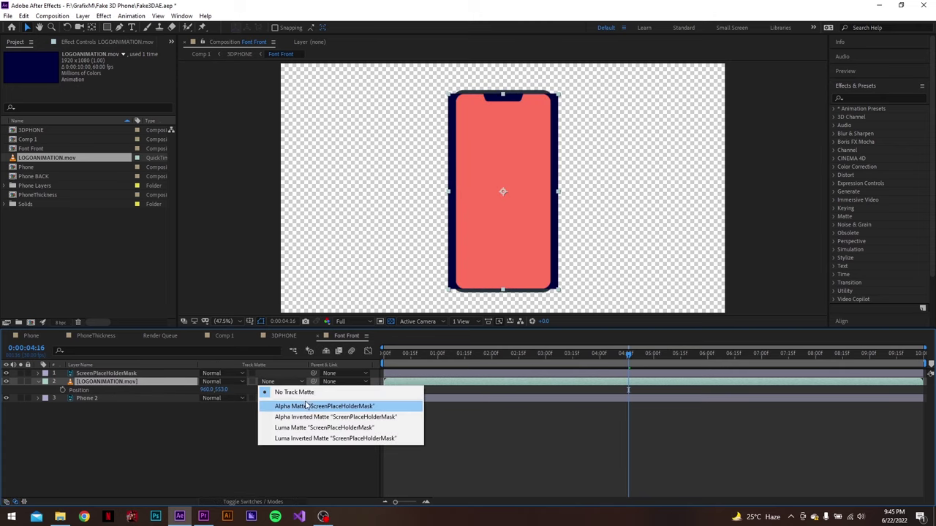
{"action": "key", "text": "ctrl+a"}
{"action": "key", "text": "p"}
{"action": "left_click", "coordinate": [315, 413]}
{"action": "key", "text": "space"}
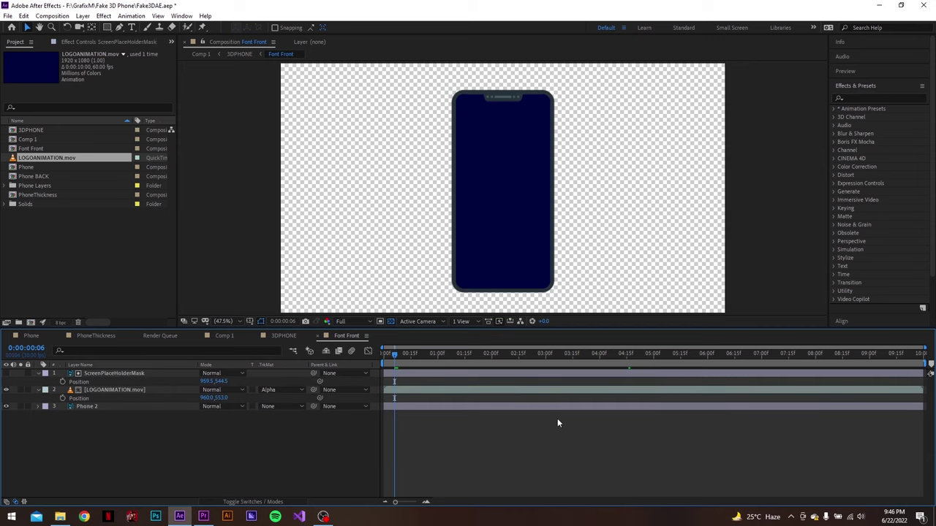